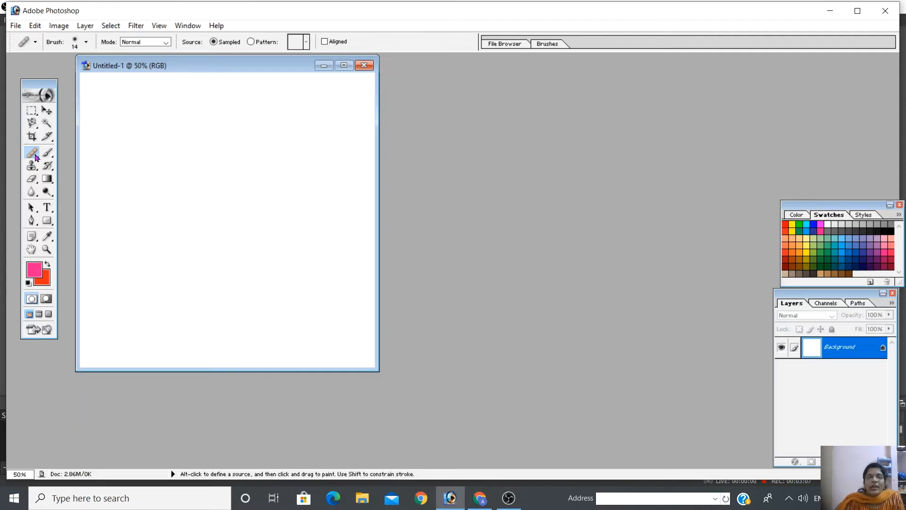
{"action": "right_click", "coordinate": [36, 157]}
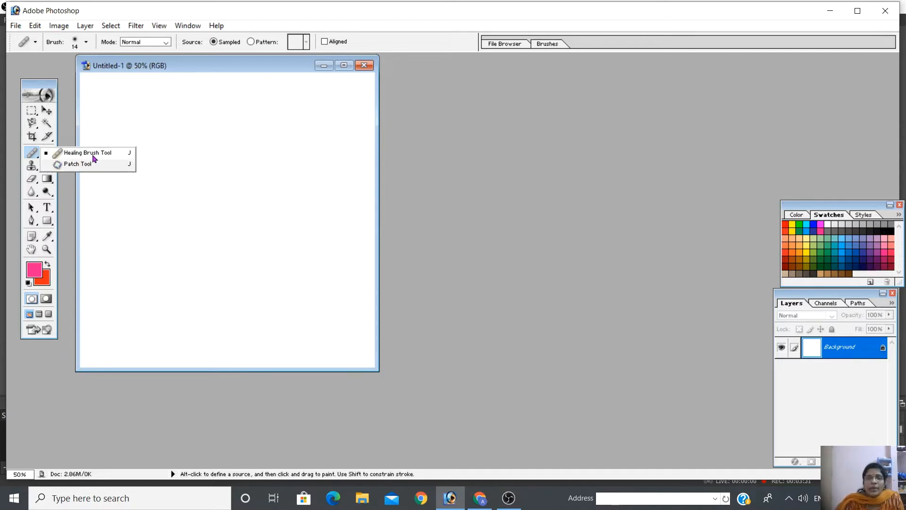
{"action": "left_click", "coordinate": [93, 154]}
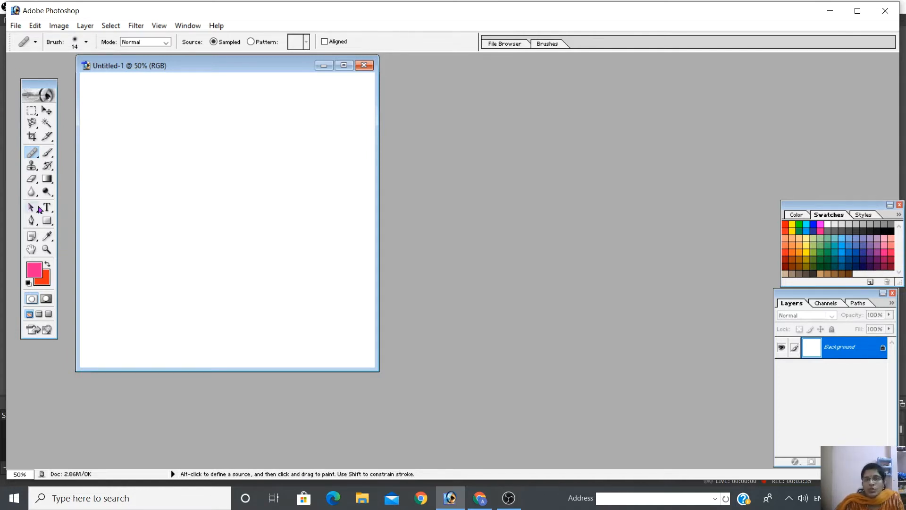
Open lady.png from the Pictures folder and place its window beside the blank Untitled-1 document
{"action": "left_click", "coordinate": [17, 26]}
{"action": "left_click", "coordinate": [32, 54]}
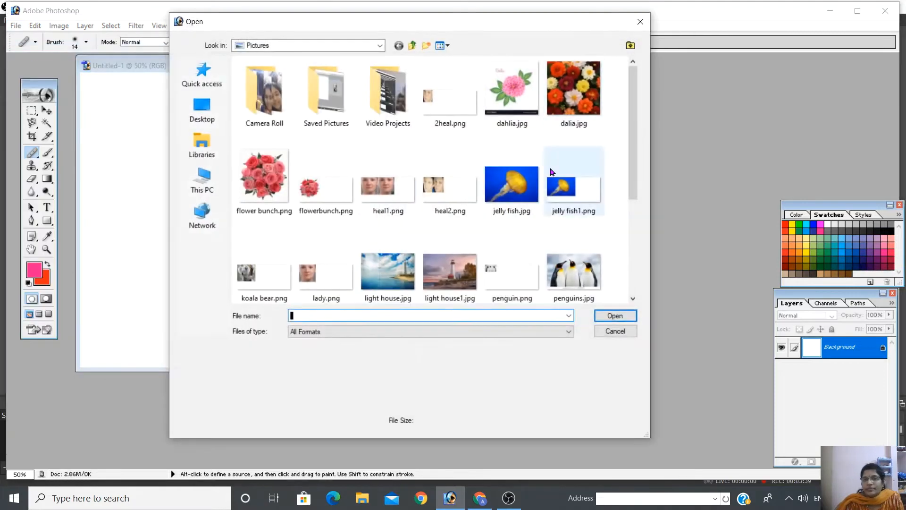
{"action": "left_click", "coordinate": [316, 278]}
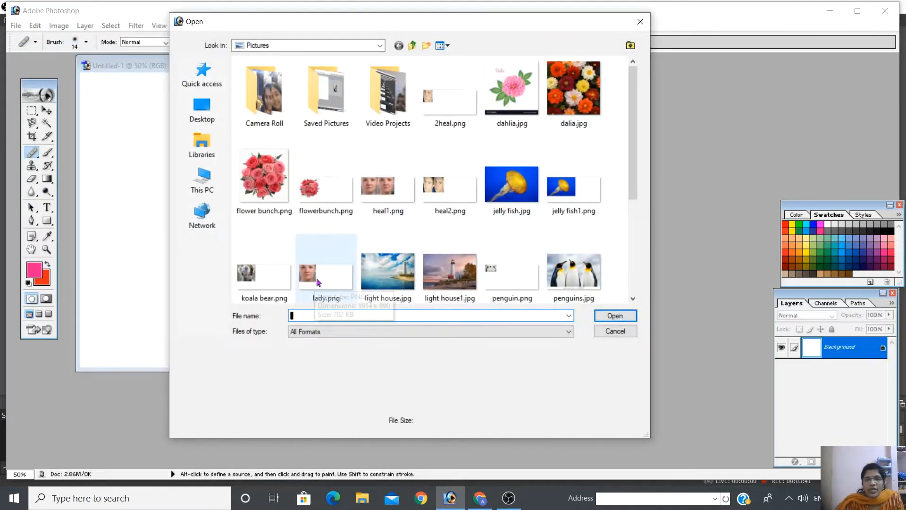
{"action": "left_click", "coordinate": [615, 315]}
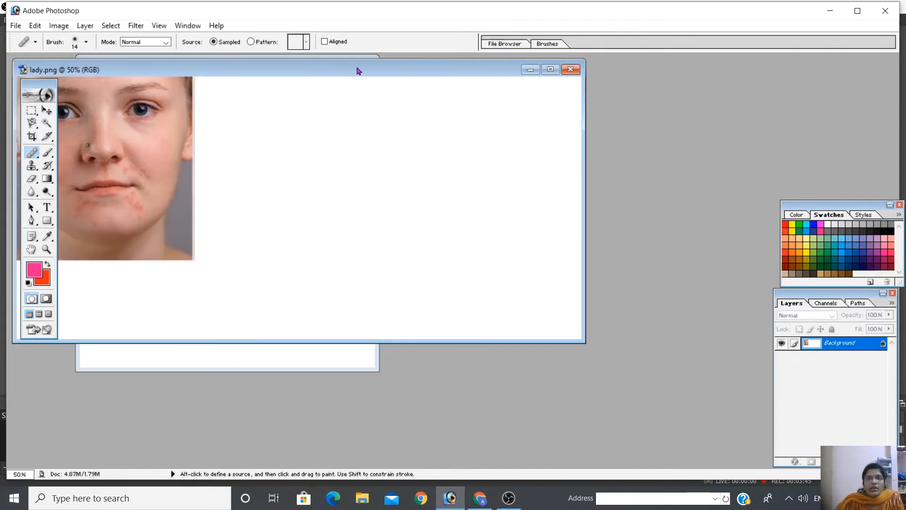
{"action": "left_click_drag", "start_coordinate": [358, 69], "coordinate": [723, 87]}
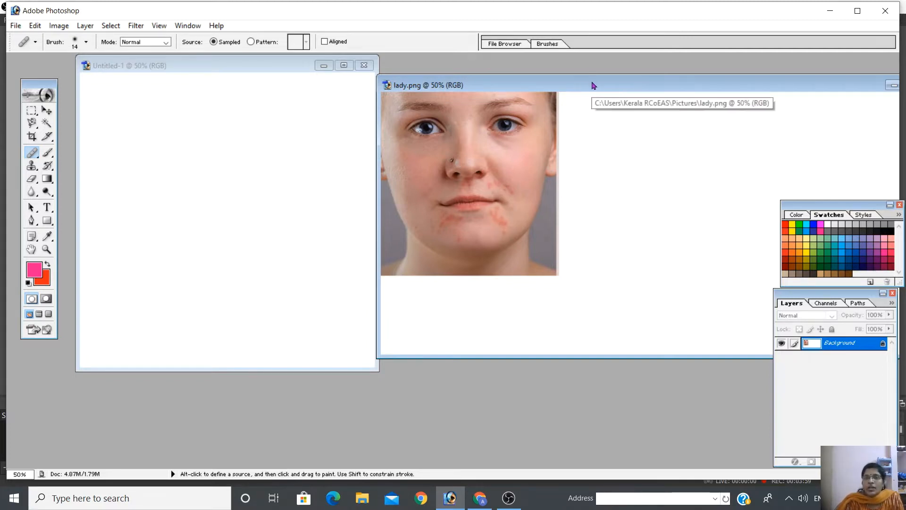
{"action": "left_click_drag", "start_coordinate": [594, 86], "coordinate": [620, 78]}
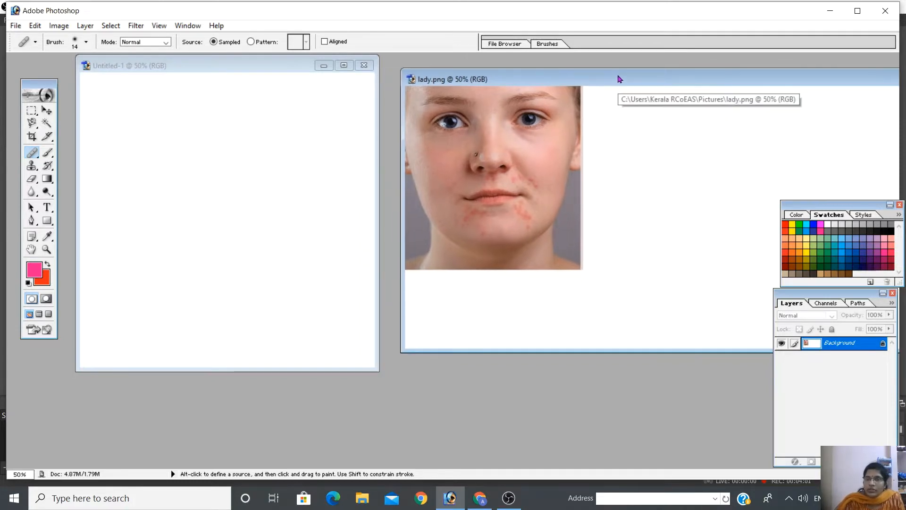
Select the whole face photo in lady.png with the Rectangular Marquee and copy it into the middle of Untitled-1
{"action": "left_click", "coordinate": [32, 112]}
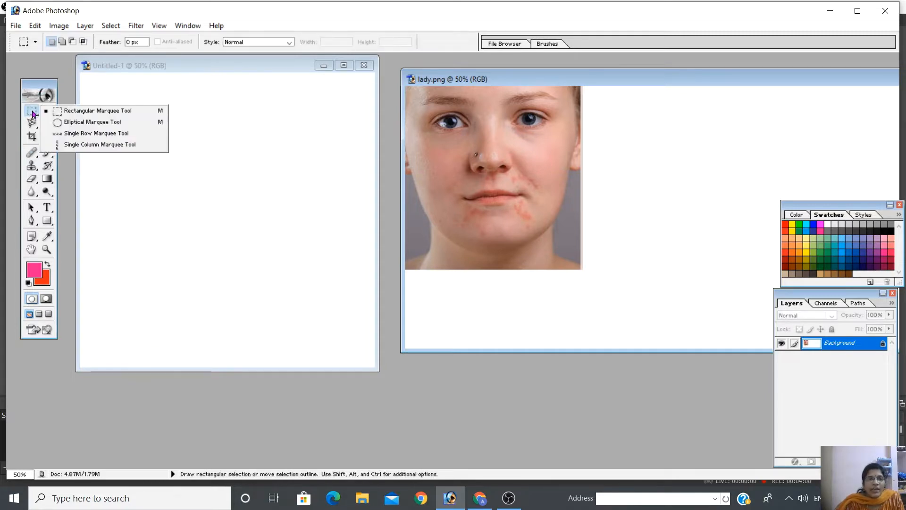
{"action": "left_click", "coordinate": [73, 112]}
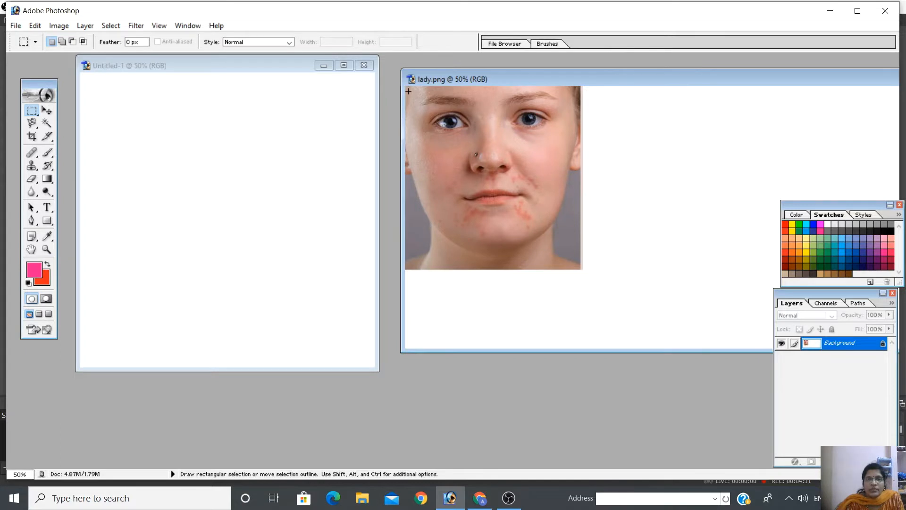
{"action": "left_click_drag", "start_coordinate": [408, 91], "coordinate": [582, 271]}
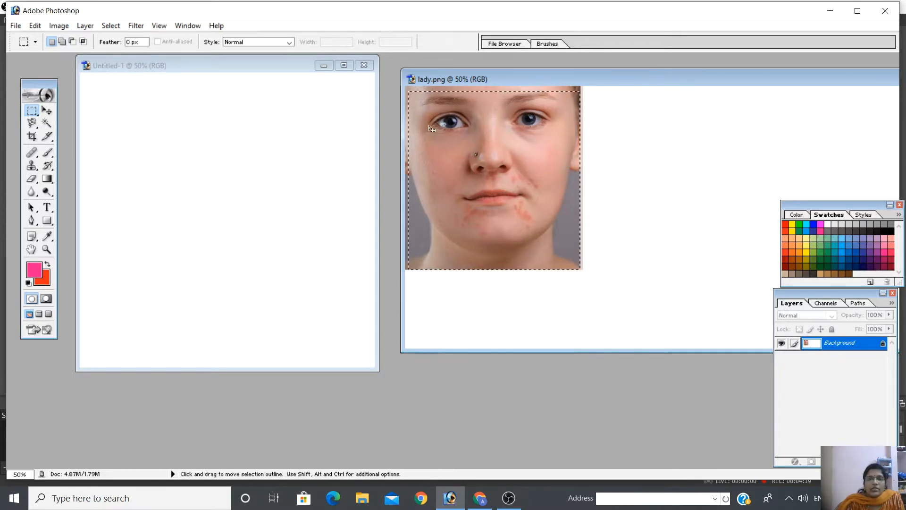
{"action": "left_click", "coordinate": [564, 188]}
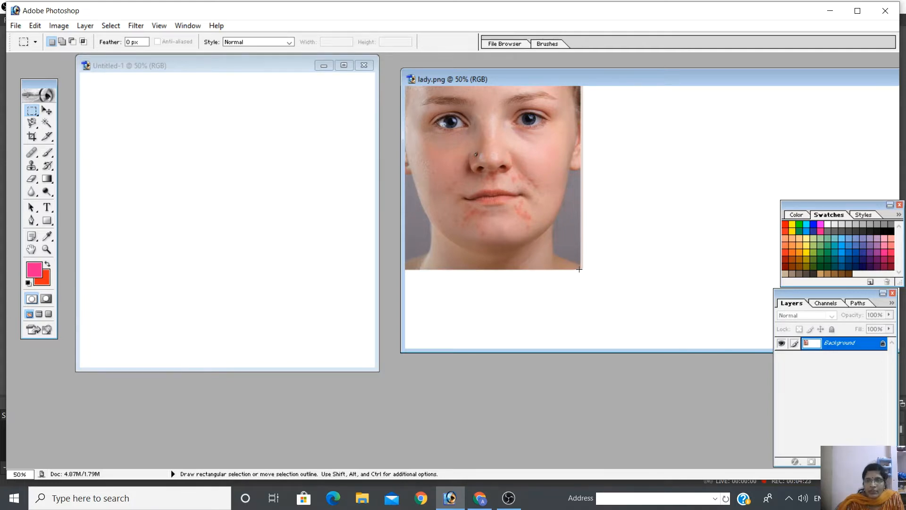
{"action": "left_click_drag", "start_coordinate": [582, 270], "coordinate": [395, 89]}
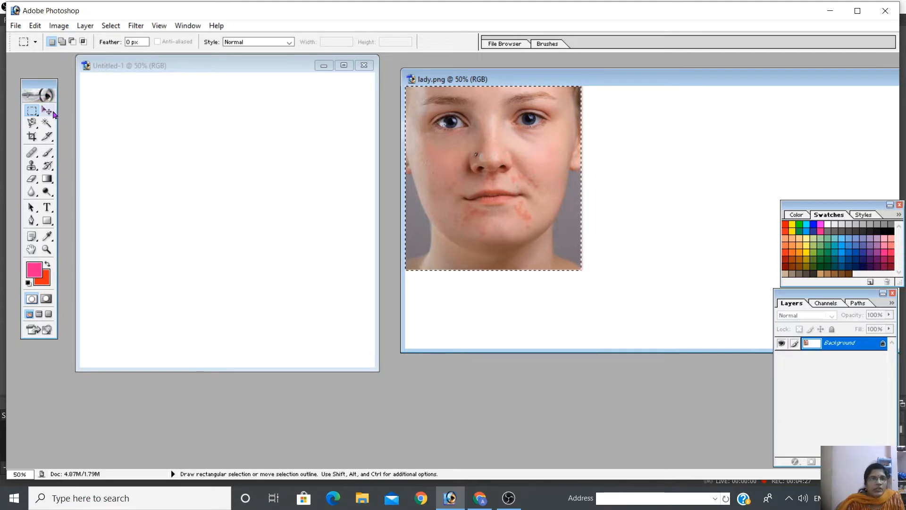
{"action": "left_click", "coordinate": [52, 113]}
{"action": "left_click_drag", "start_coordinate": [476, 180], "coordinate": [200, 205]}
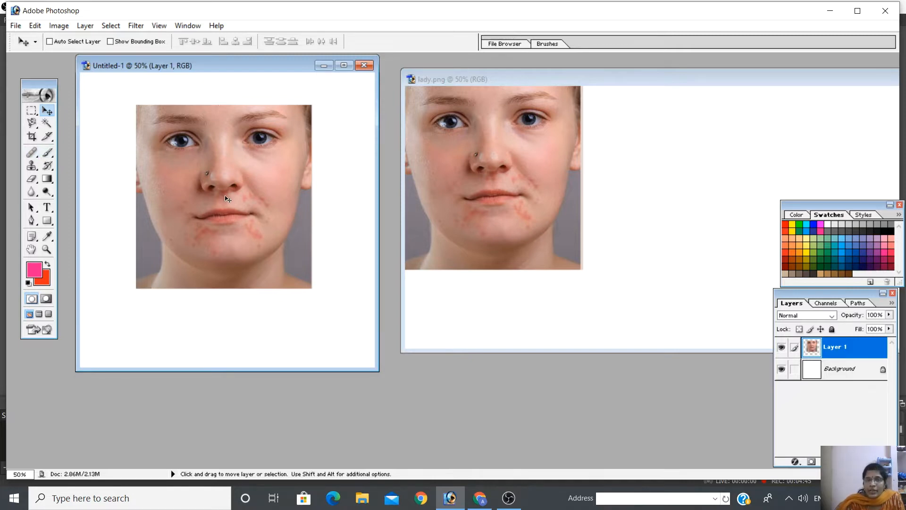
Set up the Healing Brush with a 20 px diameter and keep its blending mode at Normal
{"action": "left_click", "coordinate": [33, 155]}
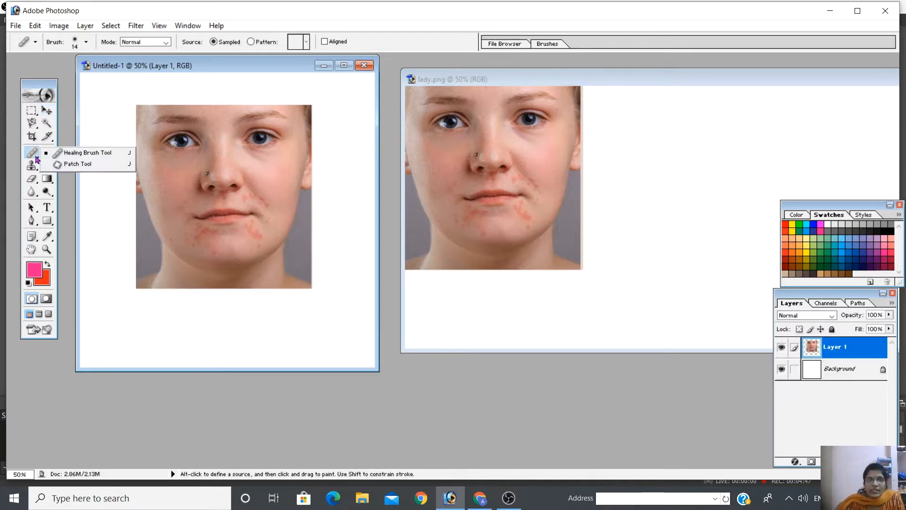
{"action": "left_click", "coordinate": [79, 154]}
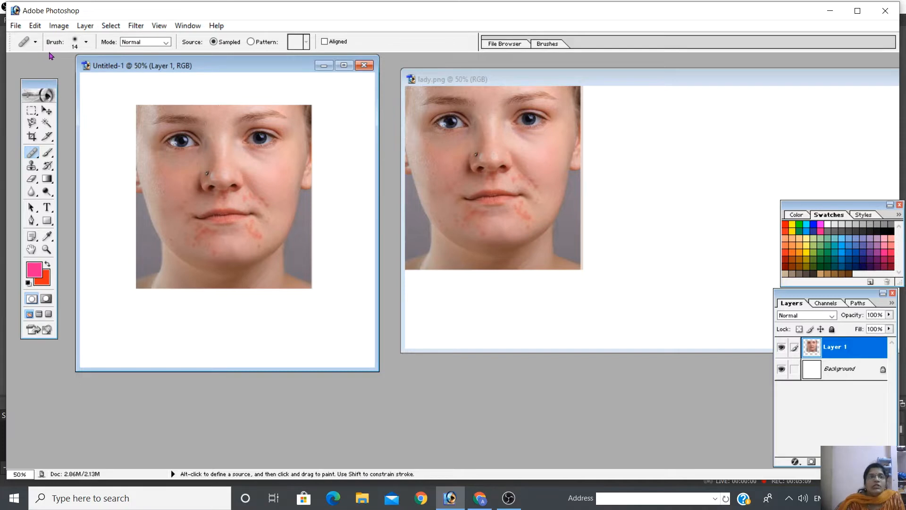
{"action": "left_click", "coordinate": [87, 42]}
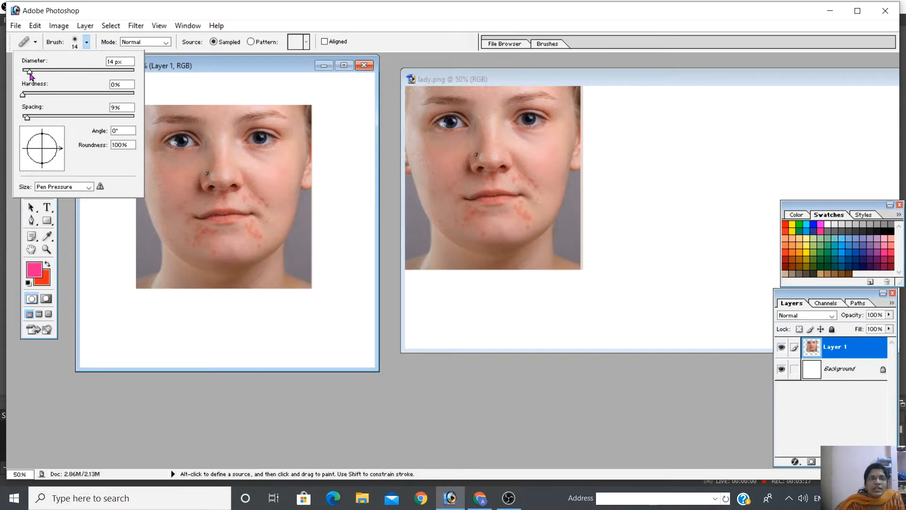
{"action": "left_click_drag", "start_coordinate": [30, 74], "coordinate": [33, 75]}
{"action": "left_click", "coordinate": [289, 83]}
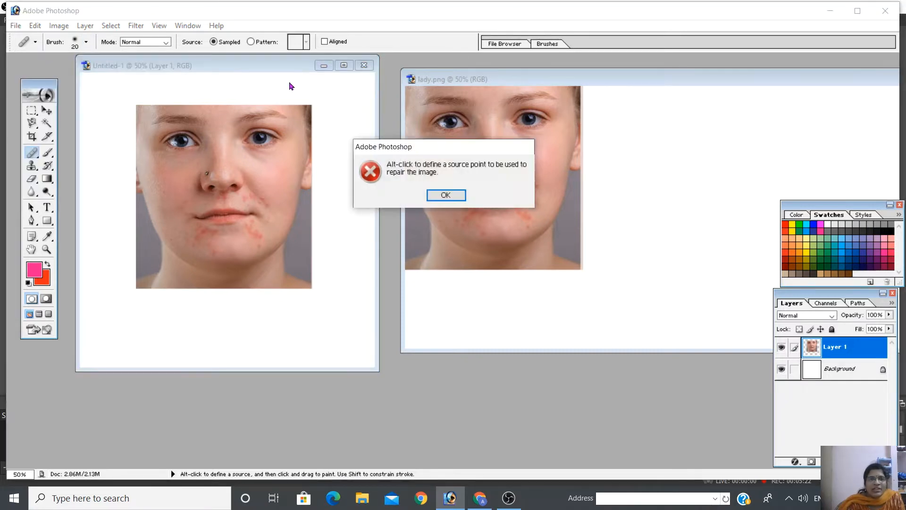
{"action": "left_click", "coordinate": [444, 195]}
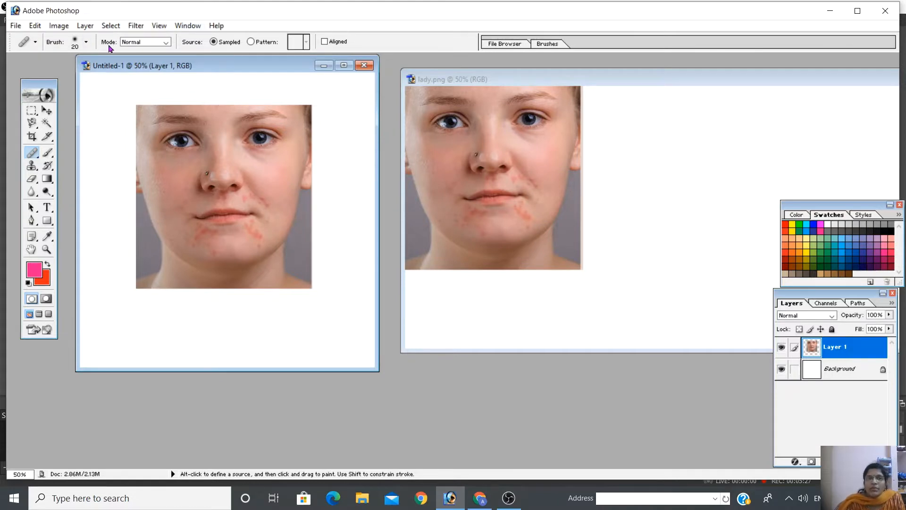
{"action": "left_click", "coordinate": [166, 43]}
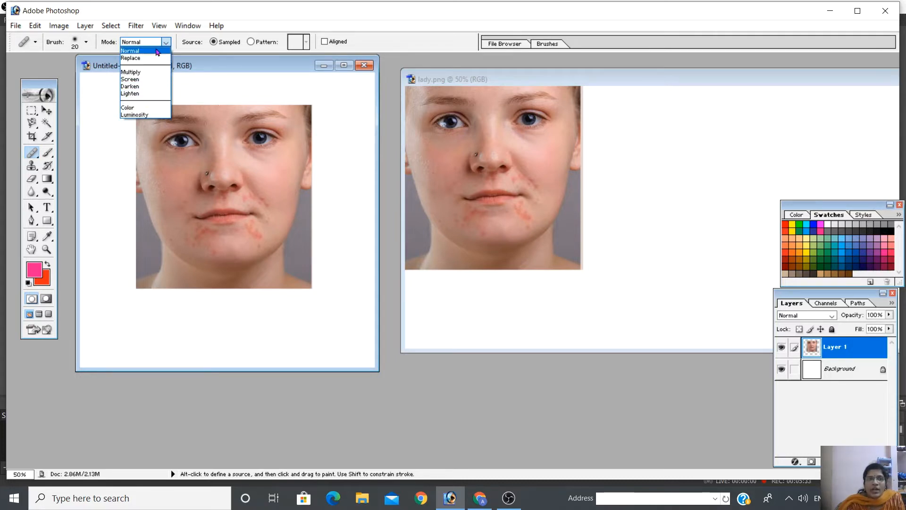
{"action": "left_click", "coordinate": [166, 42]}
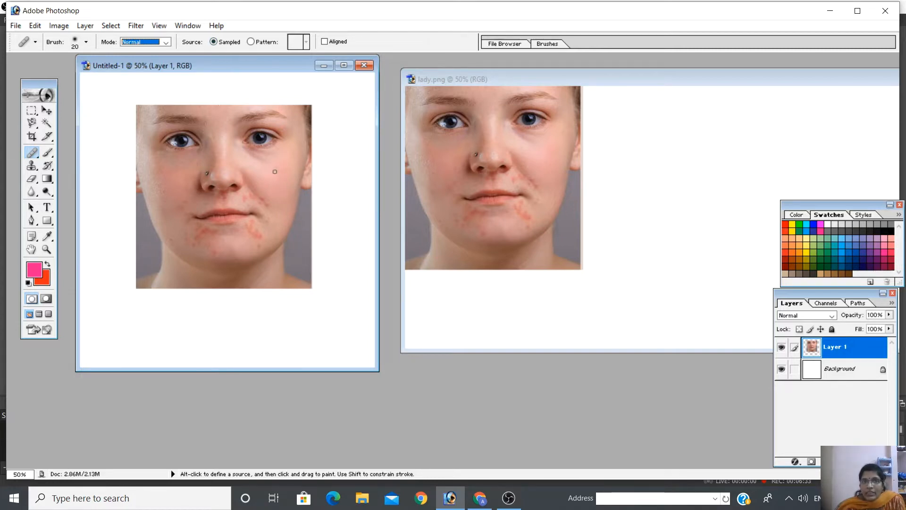
Set the healing source to Pattern and paint a trial stroke over the temple beside the right-hand eye in Untitled-1
{"action": "left_click", "coordinate": [255, 42]}
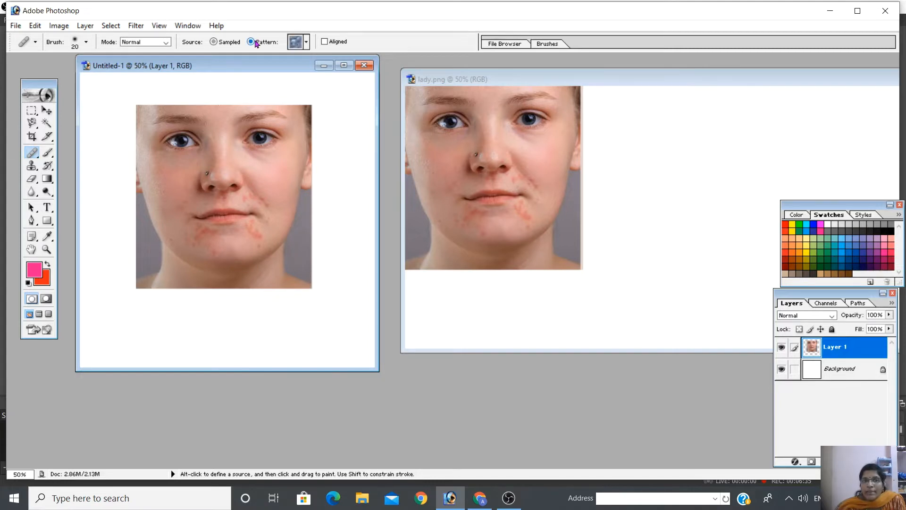
{"action": "left_click", "coordinate": [307, 45]}
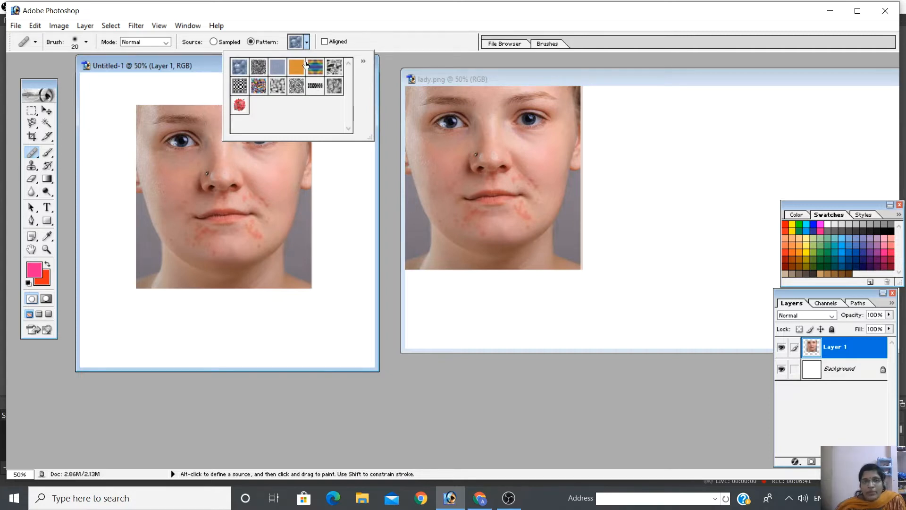
{"action": "left_click", "coordinate": [360, 181]}
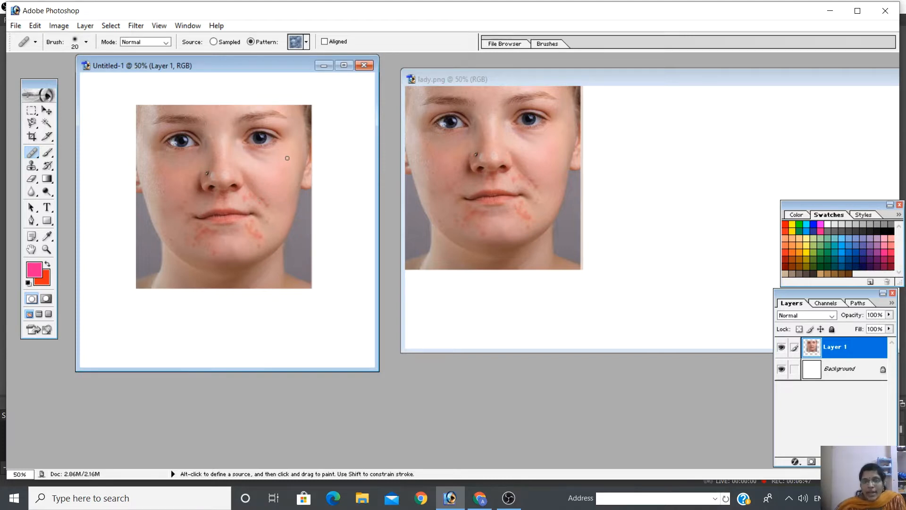
{"action": "left_click_drag", "start_coordinate": [287, 158], "coordinate": [291, 108]}
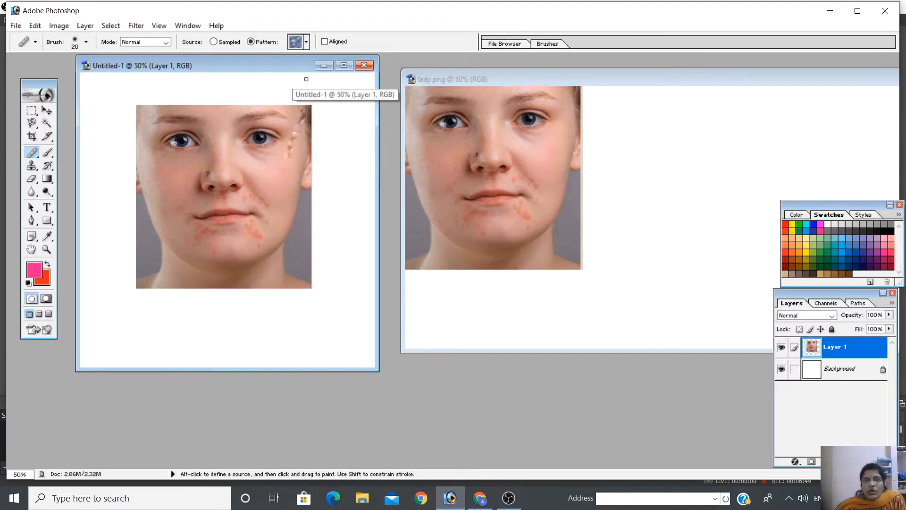
{"action": "key", "text": "ctrl+z"}
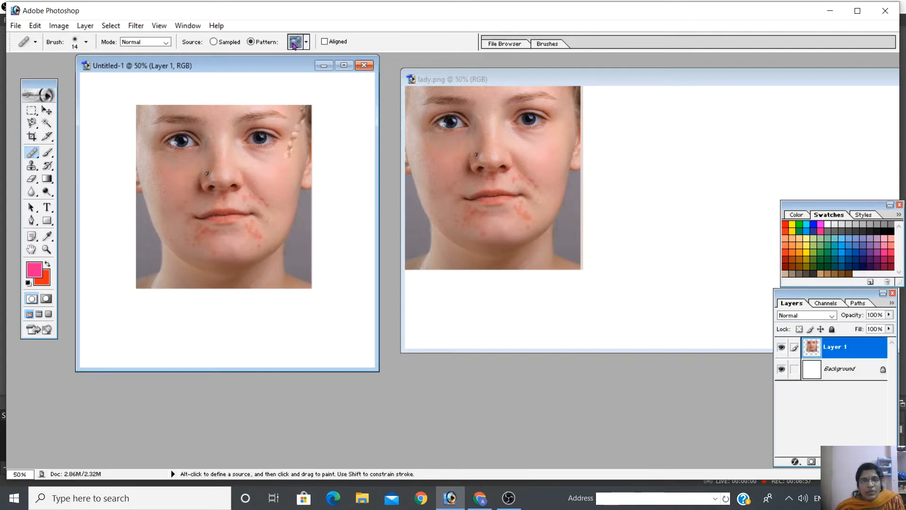
Set the healing source to Sampled, sample clear skin on the right-hand cheek and paint over the blemishes around that corner of the mouth
{"action": "left_click", "coordinate": [238, 43]}
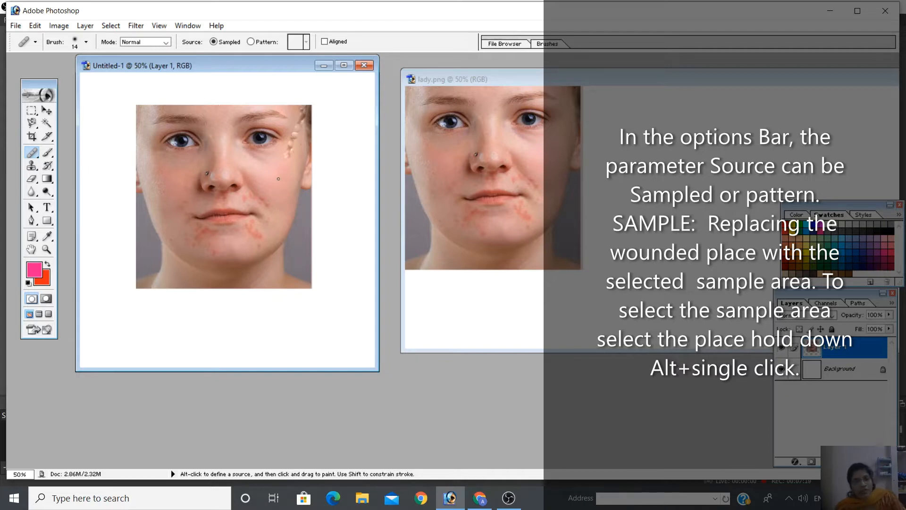
{"action": "key", "text": "alt"}
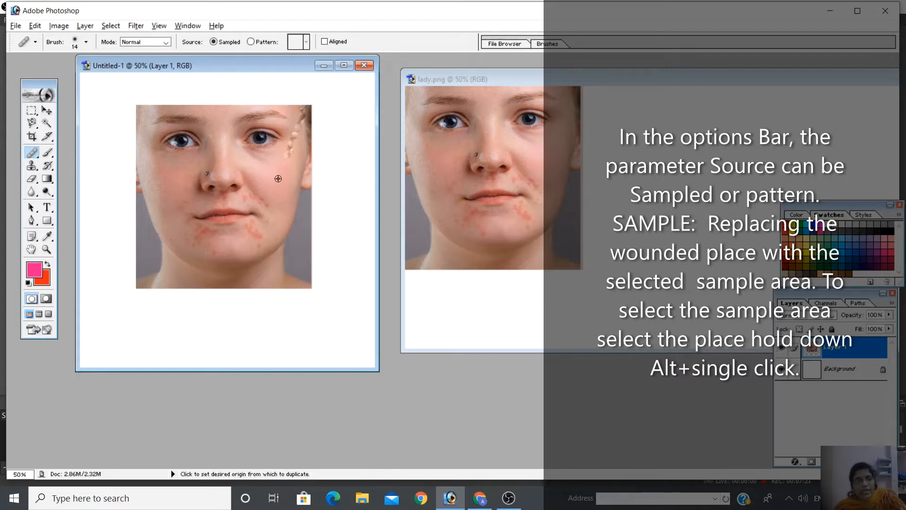
{"action": "left_click", "coordinate": [278, 178], "text": "alt"}
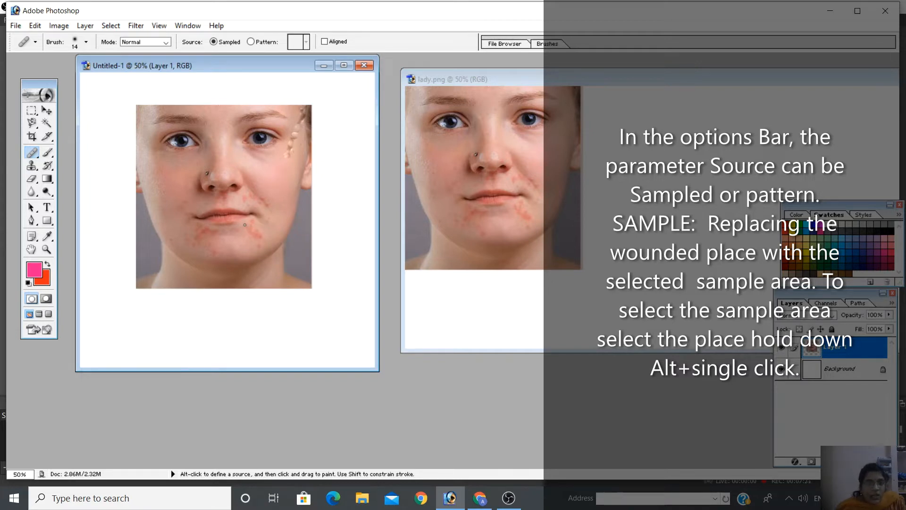
{"action": "mouse_move", "coordinate": [245, 225]}
{"action": "left_mouse_down"}
{"action": "mouse_move", "coordinate": [254, 223]}
{"action": "mouse_move", "coordinate": [246, 235]}
{"action": "mouse_move", "coordinate": [254, 228]}
{"action": "mouse_move", "coordinate": [259, 247]}
{"action": "mouse_move", "coordinate": [269, 221]}
{"action": "mouse_move", "coordinate": [268, 234]}
{"action": "left_mouse_up"}
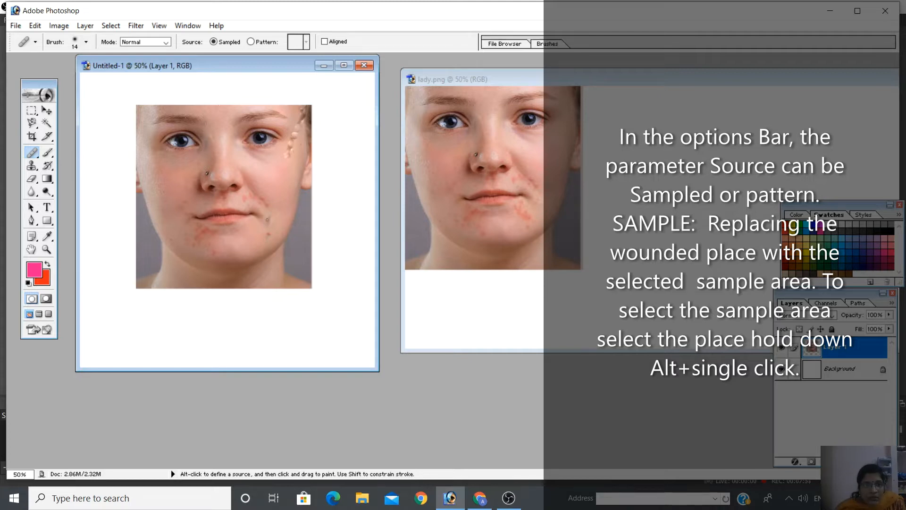
{"action": "key", "text": "alt"}
{"action": "left_click", "coordinate": [278, 178], "text": "alt"}
{"action": "left_click_drag", "start_coordinate": [259, 202], "coordinate": [252, 193]}
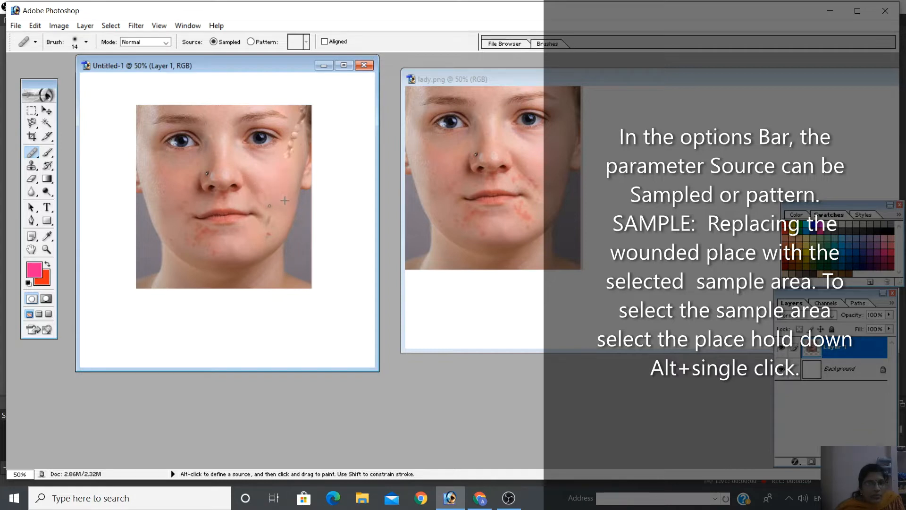
{"action": "left_click_drag", "start_coordinate": [269, 206], "coordinate": [269, 206]}
{"action": "left_click_drag", "start_coordinate": [271, 216], "coordinate": [267, 227]}
Paint over the remaining blemishes on the left-hand side of the chin and around the mouth with the Healing Brush
{"action": "left_click_drag", "start_coordinate": [194, 225], "coordinate": [211, 229]}
{"action": "left_click_drag", "start_coordinate": [183, 236], "coordinate": [213, 233]}
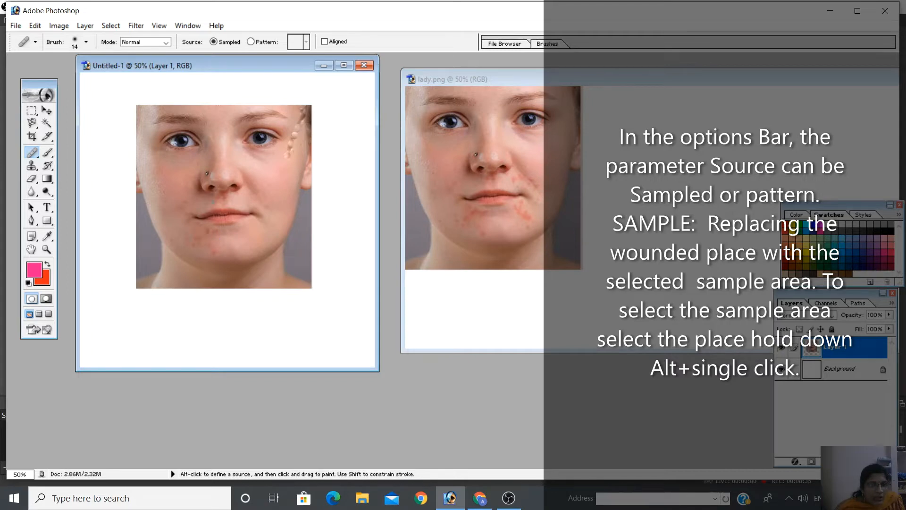
{"action": "mouse_move", "coordinate": [189, 236]}
{"action": "left_mouse_down"}
{"action": "mouse_move", "coordinate": [195, 244]}
{"action": "mouse_move", "coordinate": [215, 228]}
{"action": "mouse_move", "coordinate": [211, 256]}
{"action": "left_mouse_up"}
{"action": "mouse_move", "coordinate": [179, 208]}
{"action": "left_mouse_down"}
{"action": "mouse_move", "coordinate": [190, 198]}
{"action": "mouse_move", "coordinate": [225, 197]}
{"action": "left_mouse_up"}
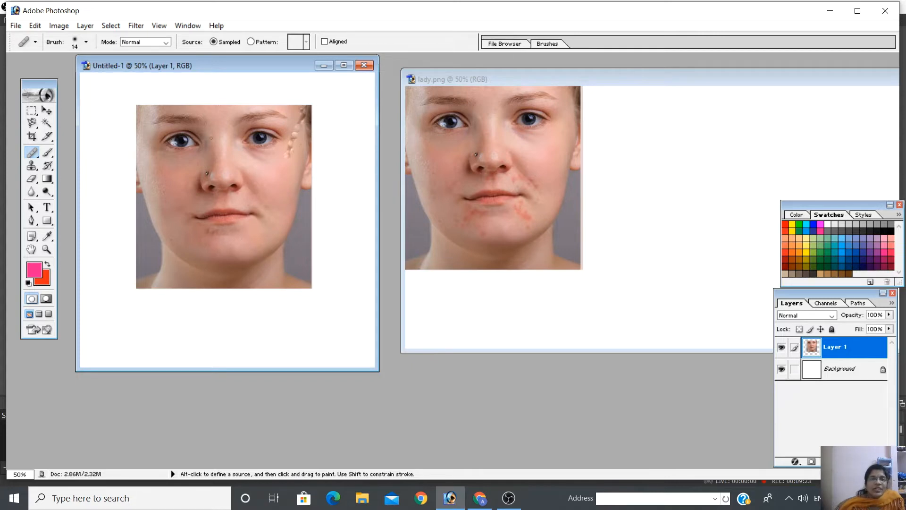
Switch the healing source to Pattern and choose the plain orange pattern
{"action": "left_click", "coordinate": [253, 42]}
{"action": "left_click", "coordinate": [306, 42]}
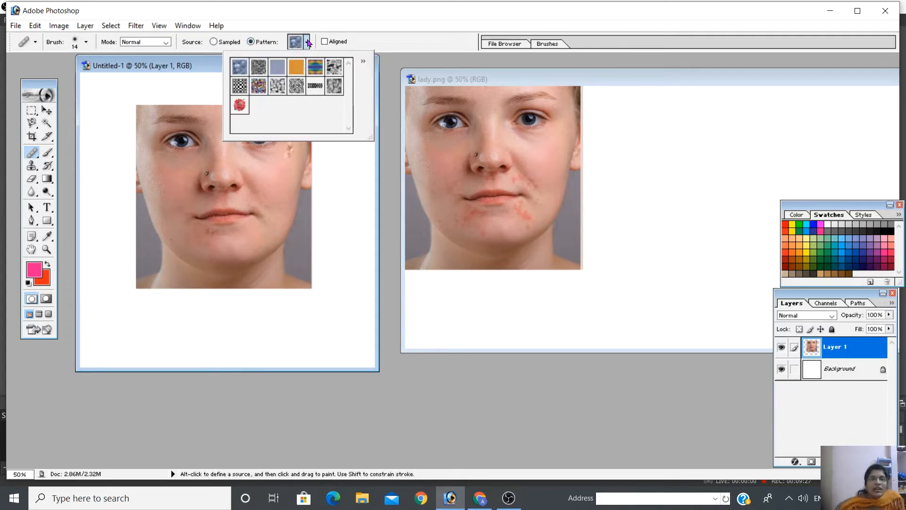
{"action": "left_click", "coordinate": [296, 66]}
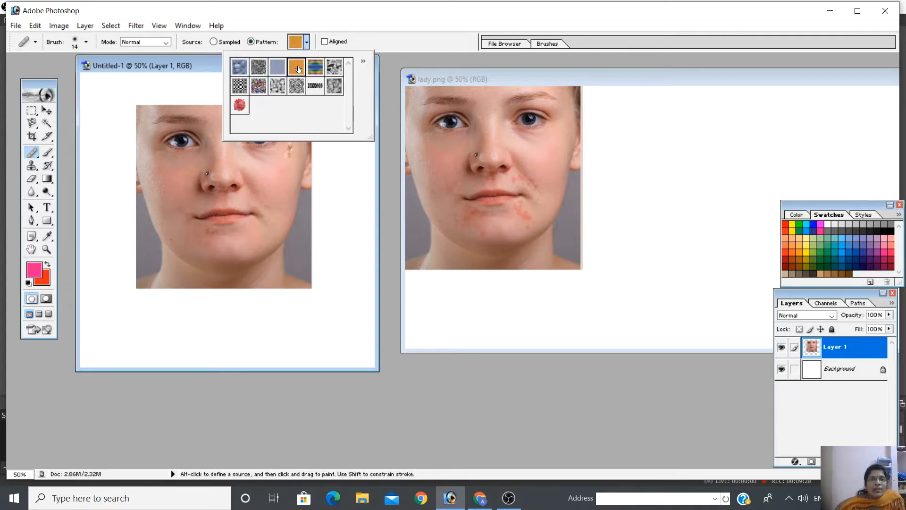
{"action": "left_click", "coordinate": [313, 324]}
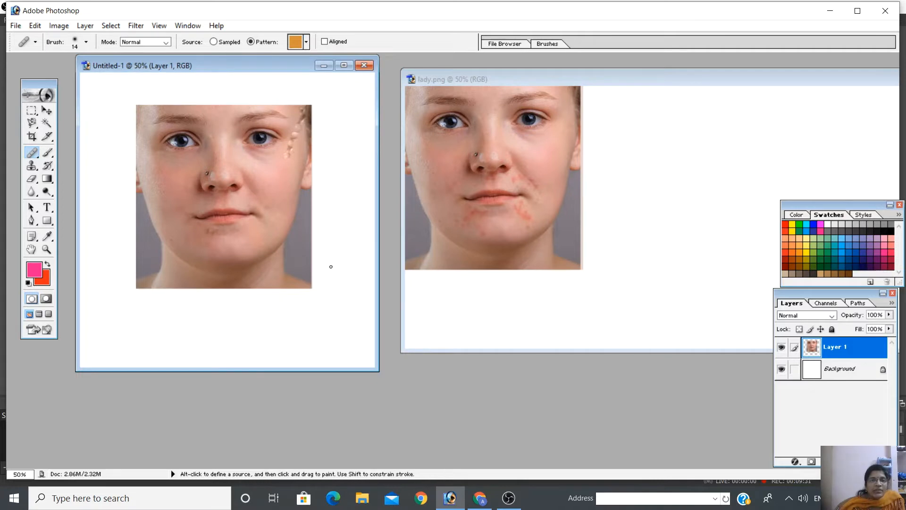
Paint a trial stroke on the grey background beside the neck, and paint over it with the multicoloured striped pattern
{"action": "mouse_move", "coordinate": [312, 239]}
{"action": "left_mouse_down"}
{"action": "mouse_move", "coordinate": [288, 265]}
{"action": "mouse_move", "coordinate": [308, 214]}
{"action": "left_mouse_up"}
{"action": "scroll", "coordinate": [310, 212], "scroll_direction": "down", "scroll_amount": 1}
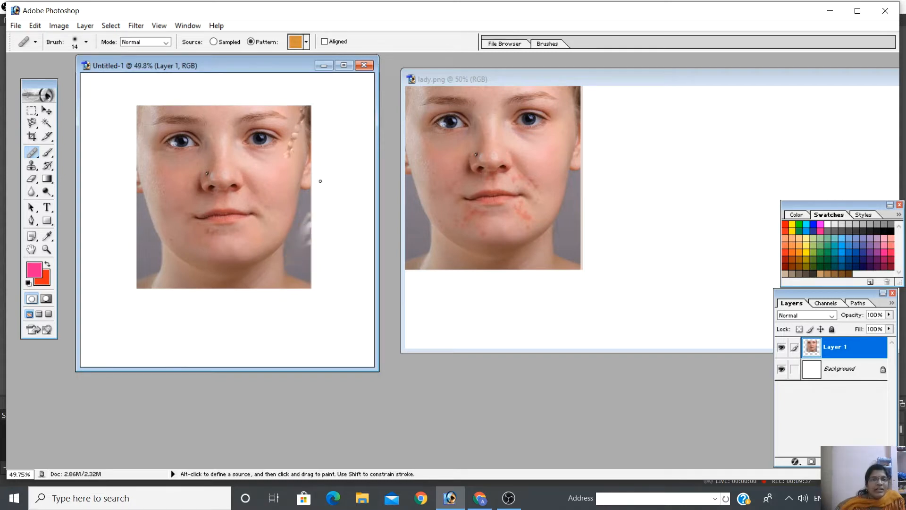
{"action": "left_click", "coordinate": [306, 43]}
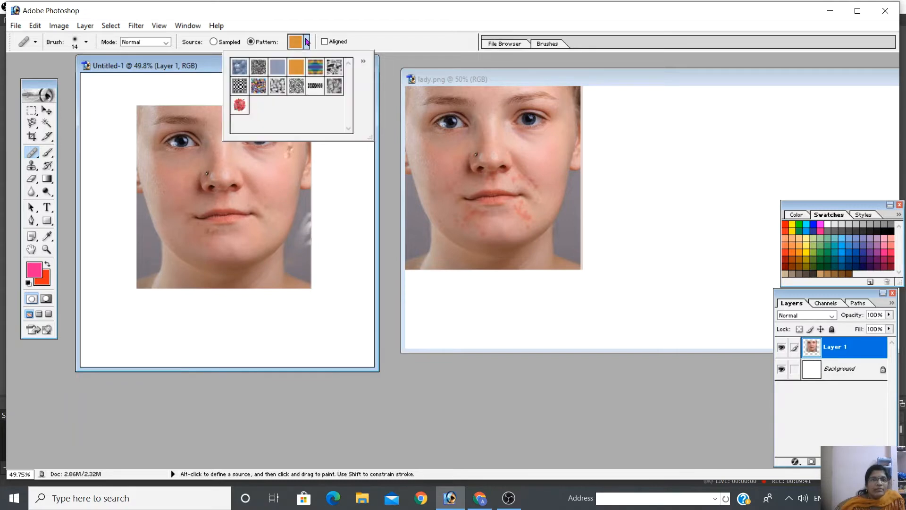
{"action": "left_click", "coordinate": [316, 67]}
{"action": "left_click", "coordinate": [311, 249]}
{"action": "mouse_move", "coordinate": [311, 249]}
{"action": "left_mouse_down"}
{"action": "mouse_move", "coordinate": [278, 279]}
{"action": "mouse_move", "coordinate": [315, 224]}
{"action": "mouse_move", "coordinate": [301, 238]}
{"action": "mouse_move", "coordinate": [323, 190]}
{"action": "mouse_move", "coordinate": [310, 224]}
{"action": "left_mouse_up"}
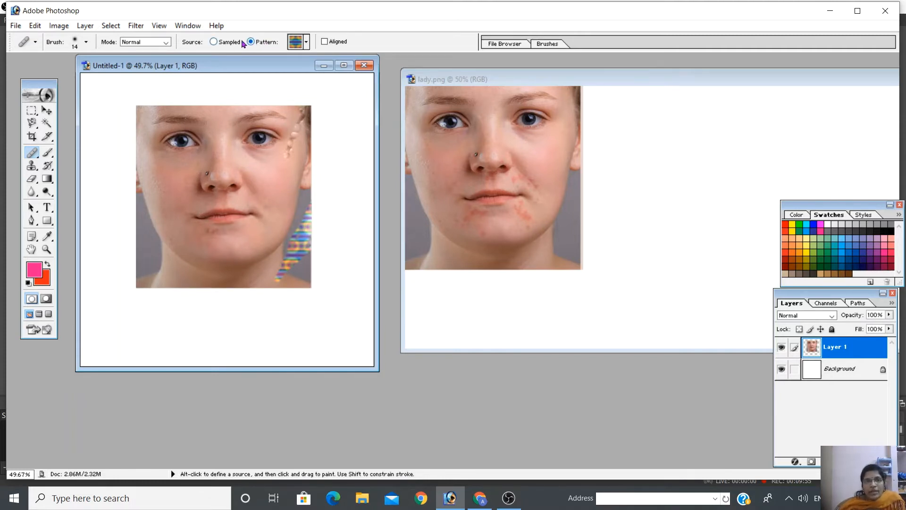
Set the healing source to Sampled, sample clear skin on the right-hand cheek and paint over the marks on the temple above
{"action": "left_click", "coordinate": [226, 43]}
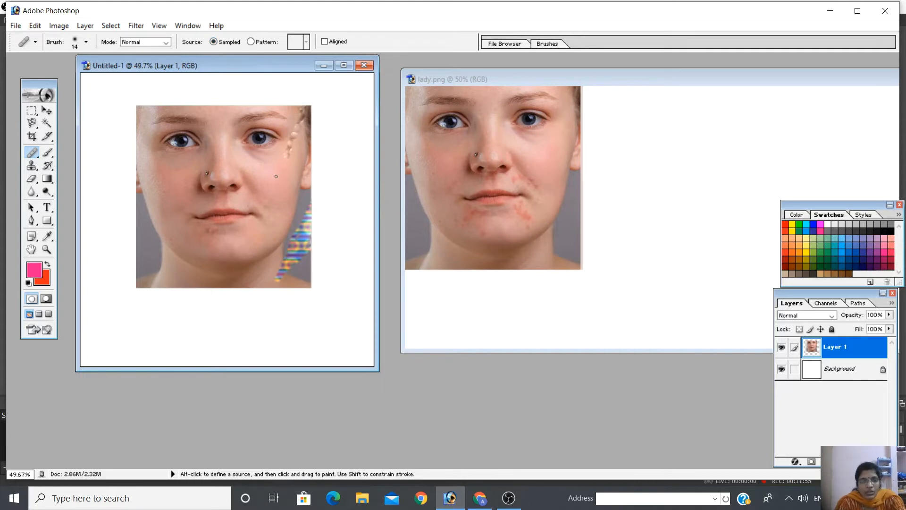
{"action": "key", "text": "super"}
{"action": "key", "text": "super"}
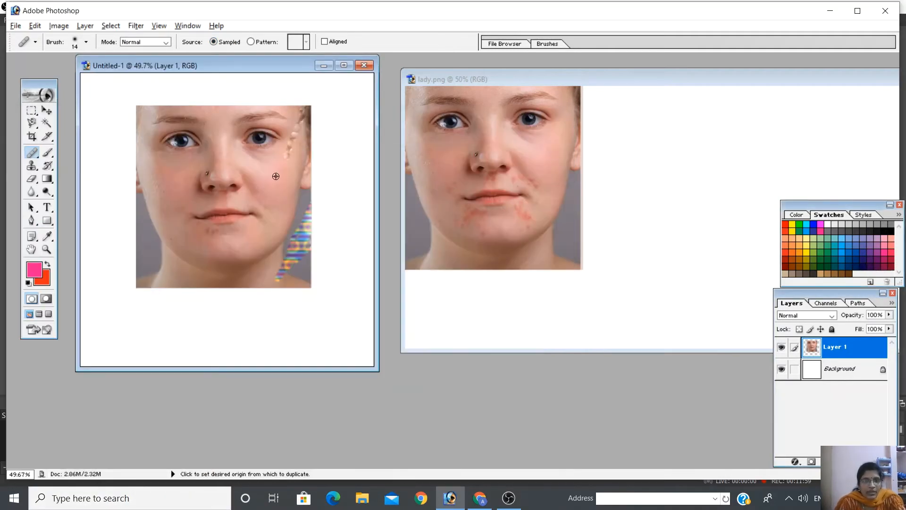
{"action": "left_click", "coordinate": [280, 180], "text": "alt"}
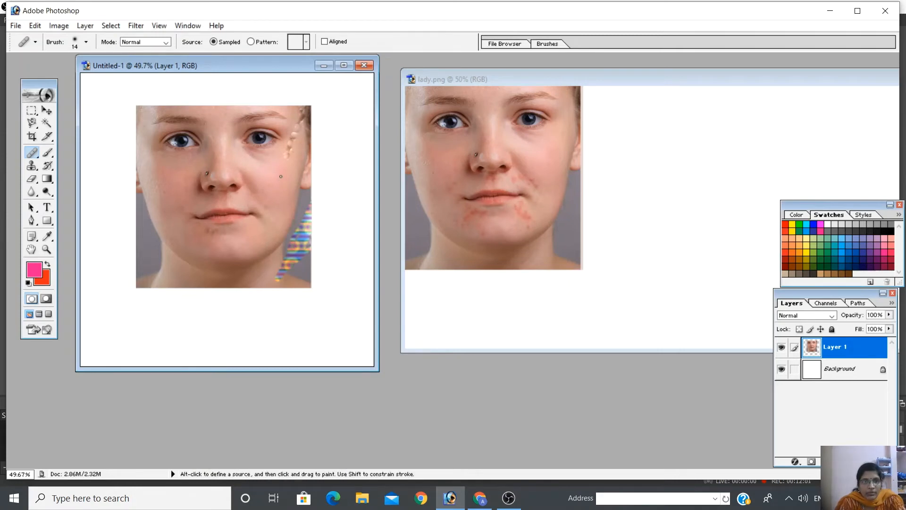
{"action": "mouse_move", "coordinate": [284, 158]}
{"action": "left_mouse_down"}
{"action": "mouse_move", "coordinate": [290, 139]}
{"action": "mouse_move", "coordinate": [286, 160]}
{"action": "mouse_move", "coordinate": [301, 120]}
{"action": "mouse_move", "coordinate": [286, 169]}
{"action": "mouse_move", "coordinate": [303, 115]}
{"action": "left_mouse_up"}
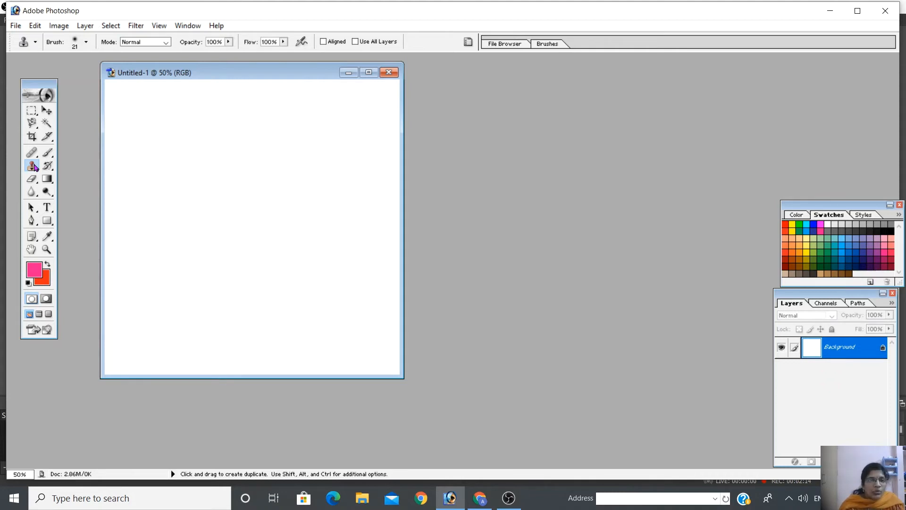
Activate the Clone Stamp tool and try to open penguins.jpg from the Pictures folder
{"action": "left_click", "coordinate": [35, 173]}
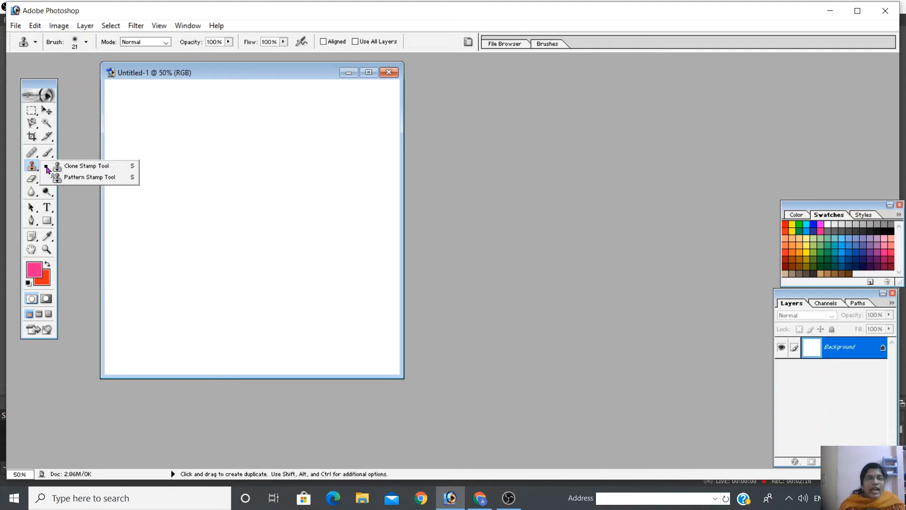
{"action": "left_click", "coordinate": [99, 169]}
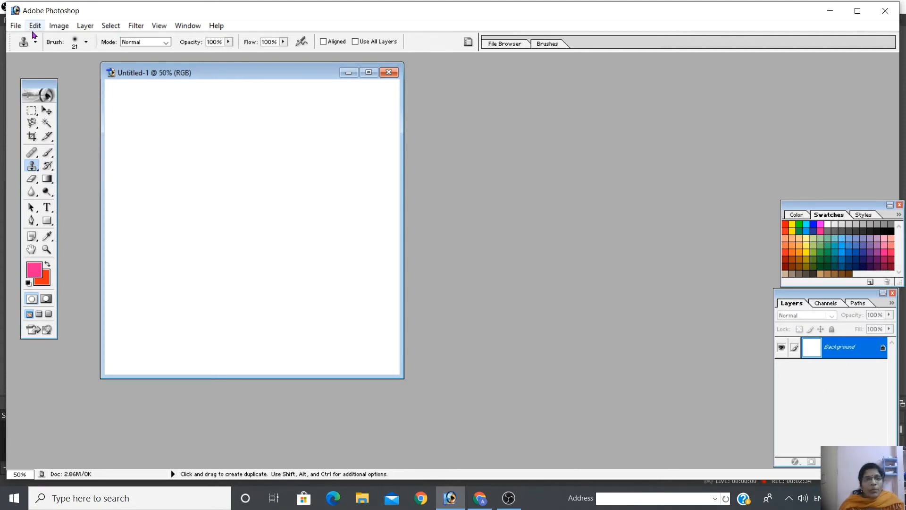
{"action": "left_click", "coordinate": [16, 25]}
{"action": "left_click", "coordinate": [29, 52]}
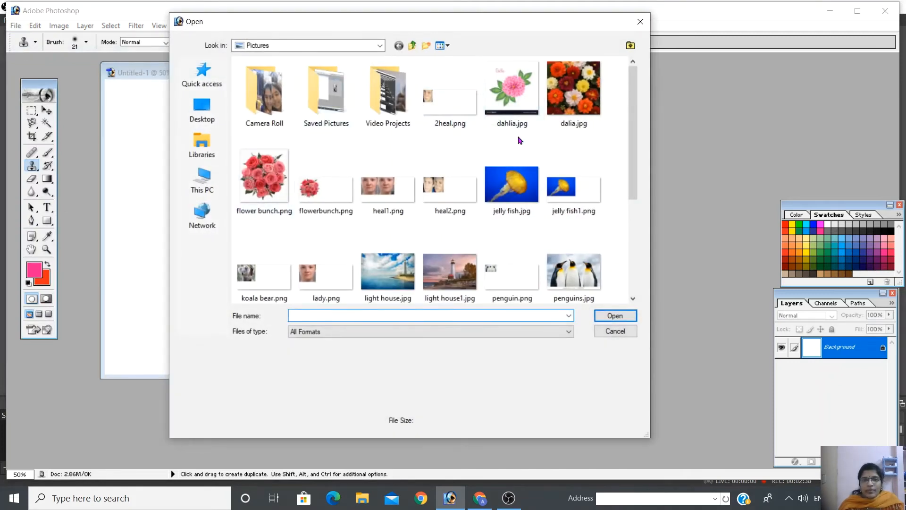
{"action": "left_click", "coordinate": [573, 271]}
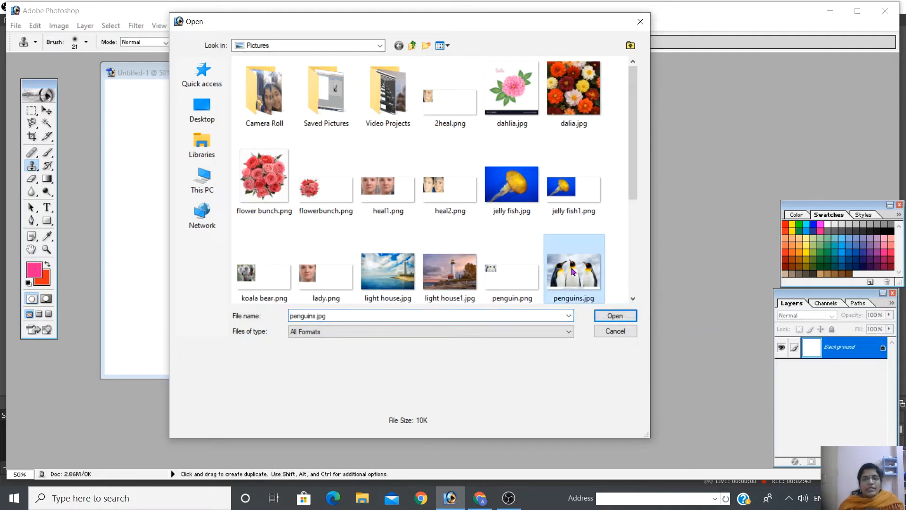
{"action": "left_click", "coordinate": [616, 315]}
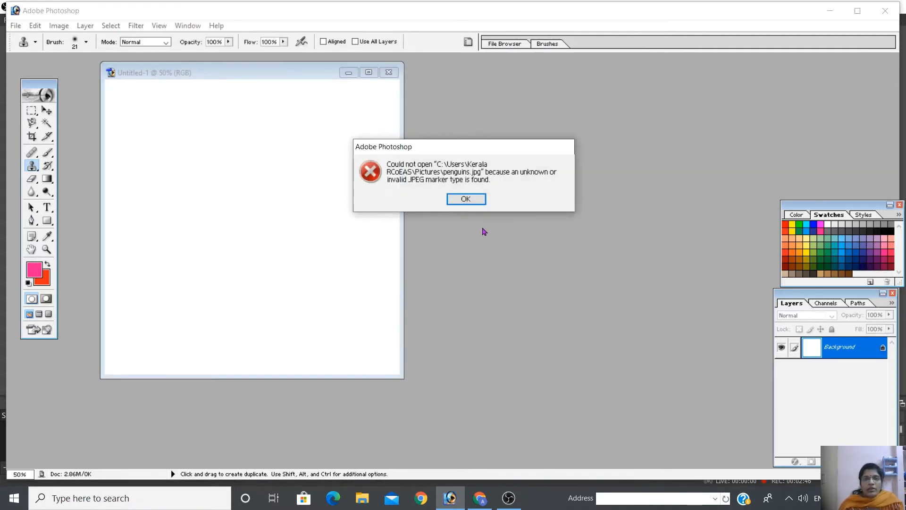
{"action": "left_click", "coordinate": [477, 200]}
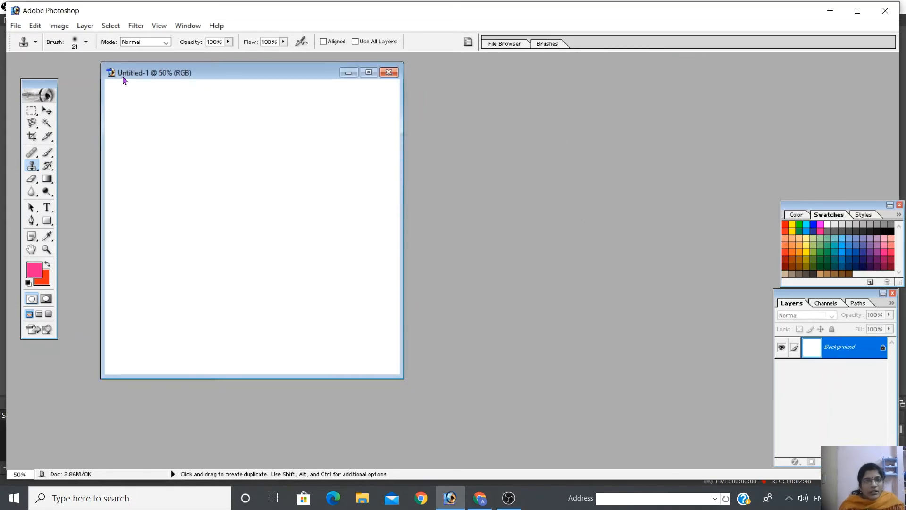
Open penguin.png from the Pictures folder and place its window beside Untitled-1
{"action": "left_click", "coordinate": [15, 26]}
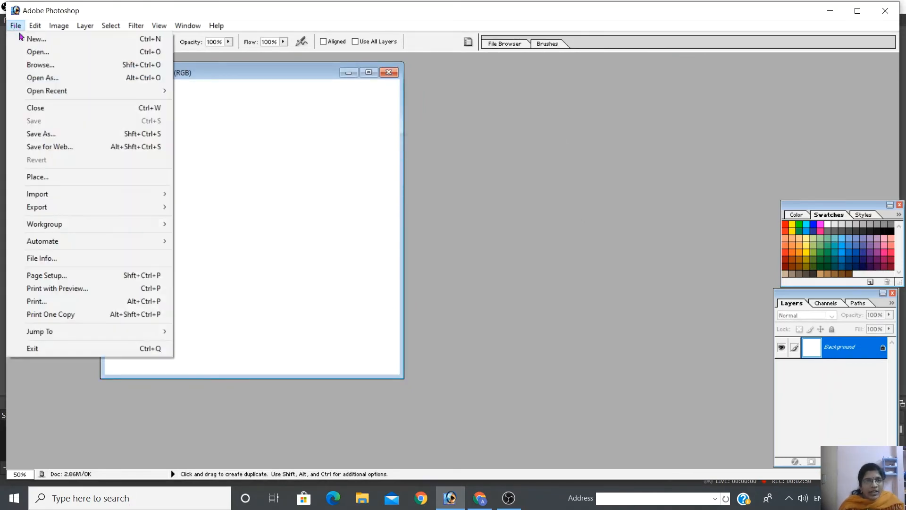
{"action": "left_click", "coordinate": [37, 52]}
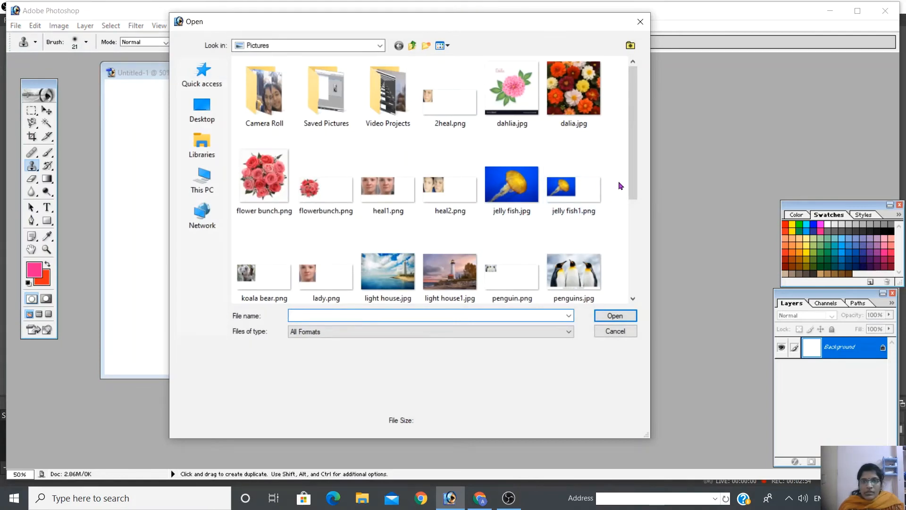
{"action": "scroll", "coordinate": [634, 189], "scroll_direction": "down", "scroll_amount": 1}
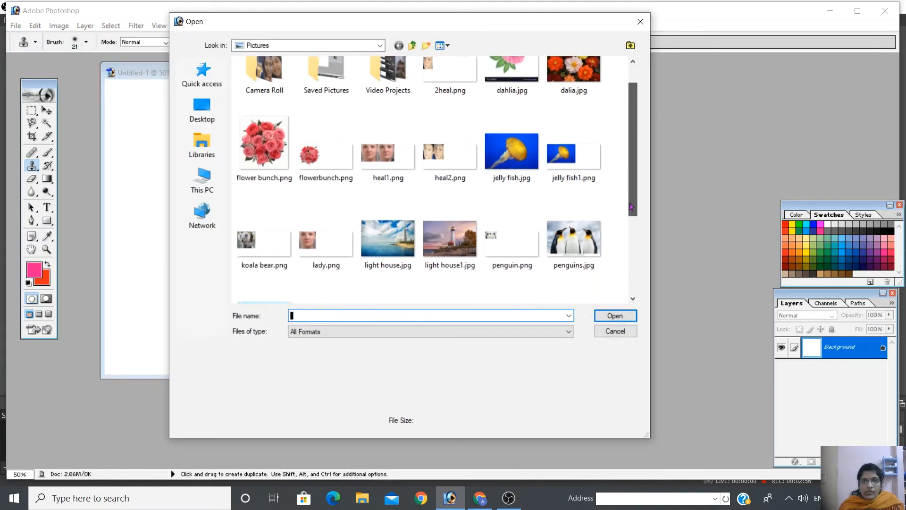
{"action": "left_click", "coordinate": [503, 213]}
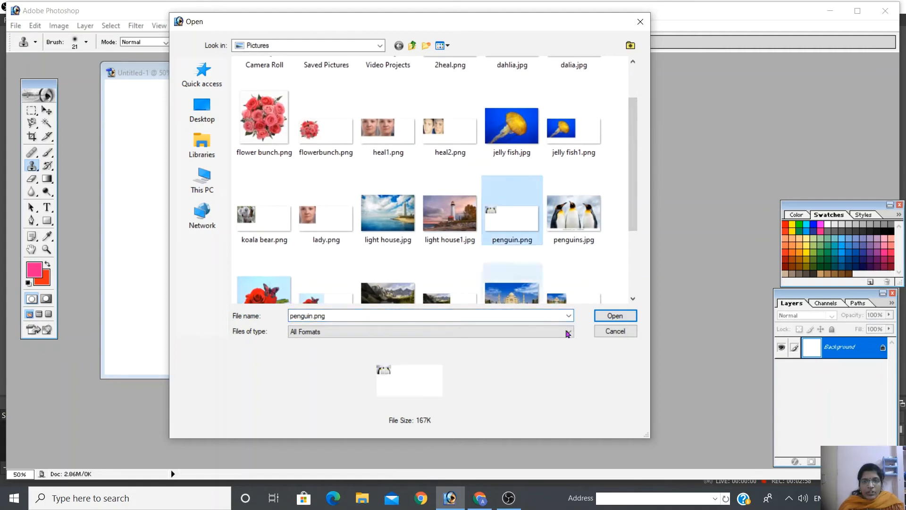
{"action": "left_click", "coordinate": [612, 319]}
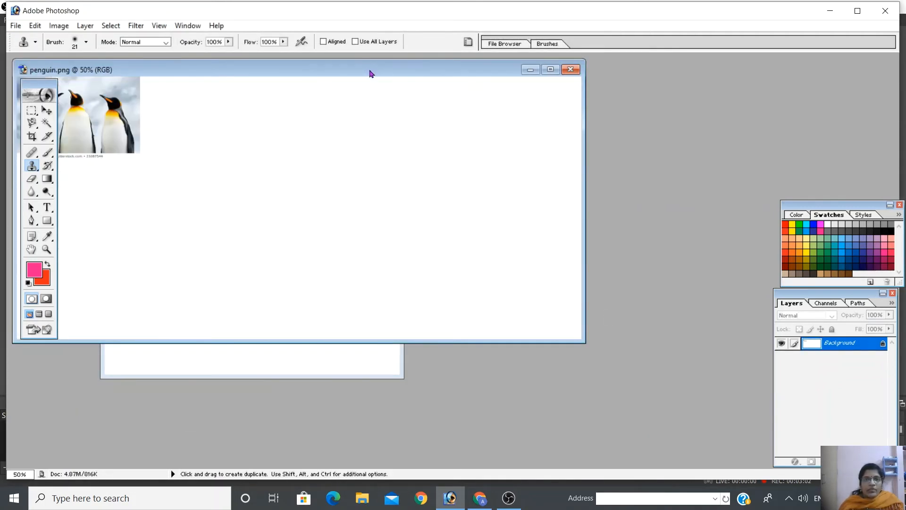
{"action": "left_click_drag", "start_coordinate": [370, 72], "coordinate": [720, 136]}
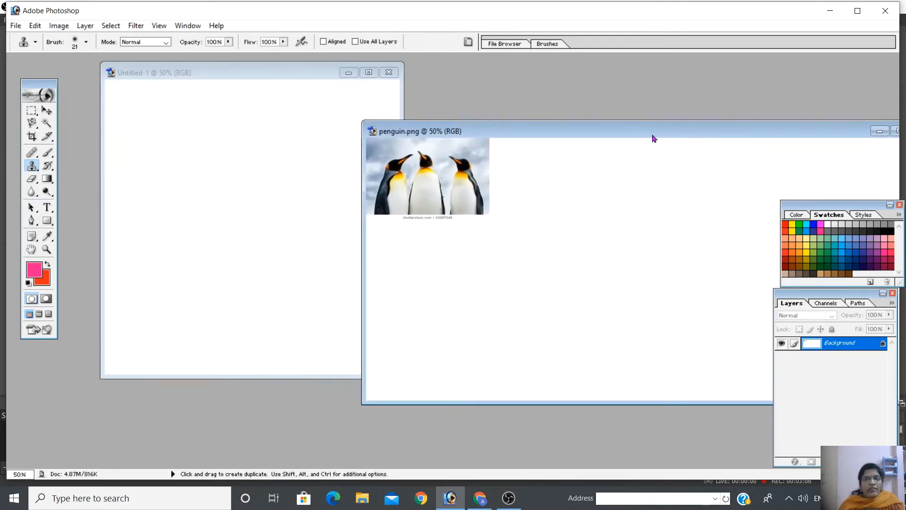
{"action": "left_click_drag", "start_coordinate": [655, 137], "coordinate": [712, 121]}
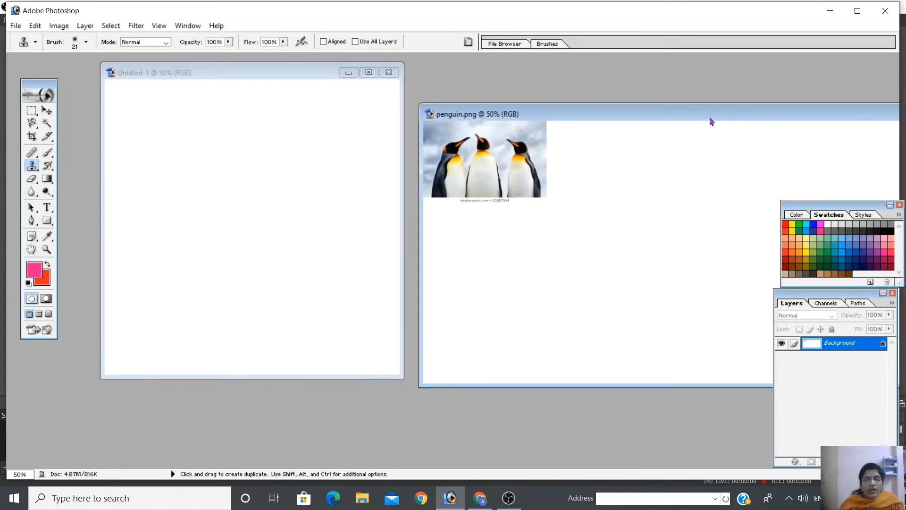
Select the penguin photo with a rectangular marquee, copy it into Untitled-1 and position it near the centre of the canvas
{"action": "left_click", "coordinate": [32, 110]}
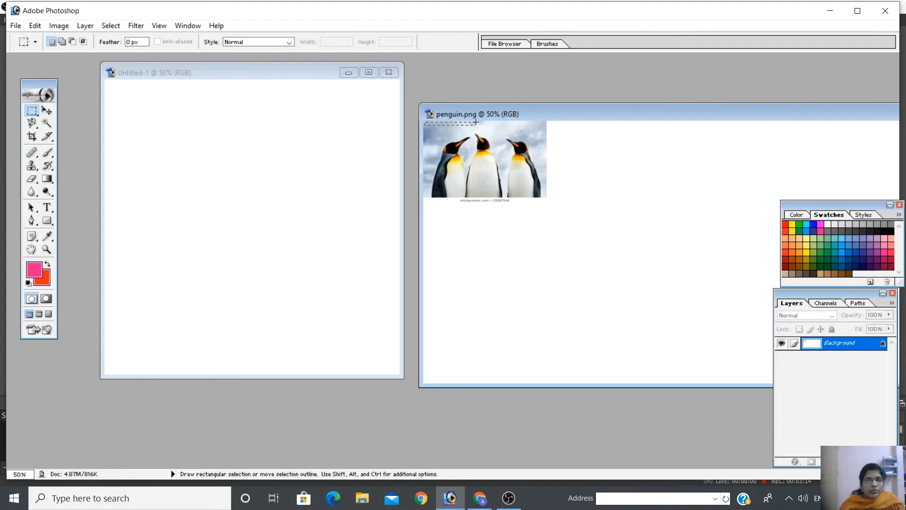
{"action": "left_click_drag", "start_coordinate": [476, 122], "coordinate": [545, 197]}
{"action": "left_click", "coordinate": [47, 111]}
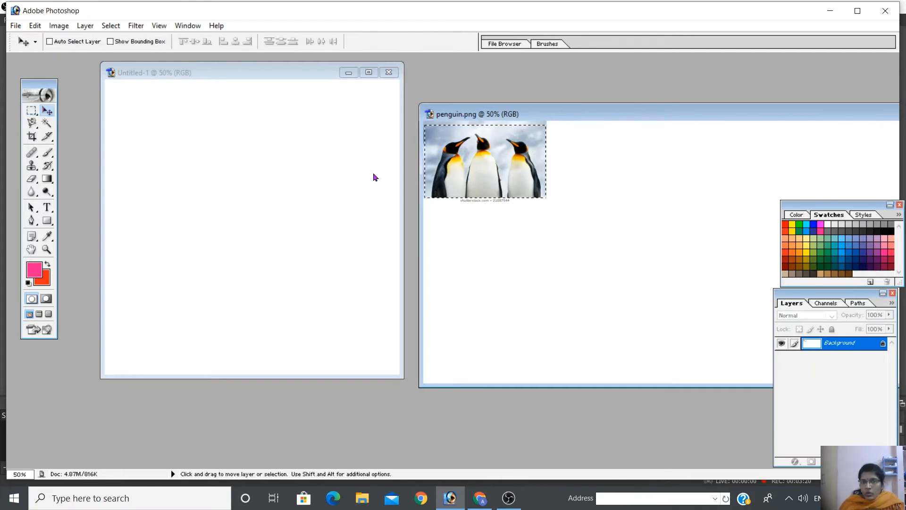
{"action": "left_click_drag", "start_coordinate": [474, 160], "coordinate": [183, 196]}
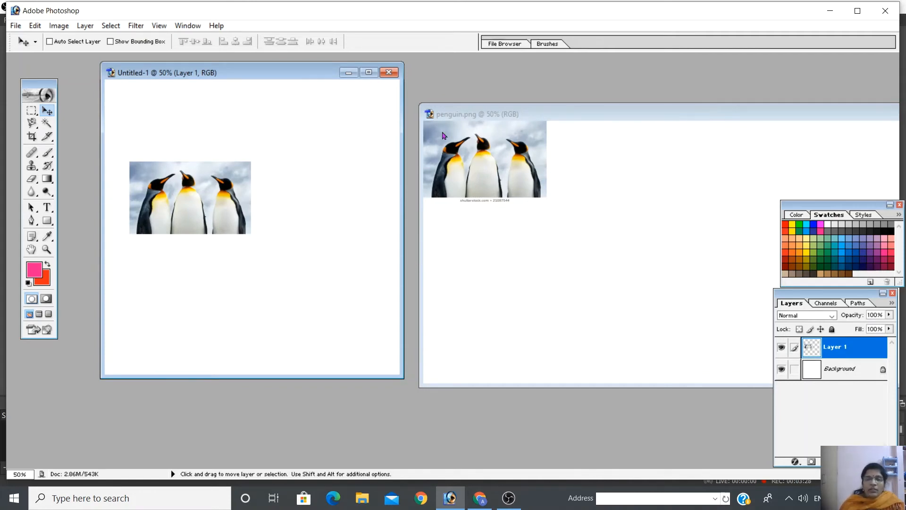
{"action": "left_click_drag", "start_coordinate": [214, 201], "coordinate": [271, 219]}
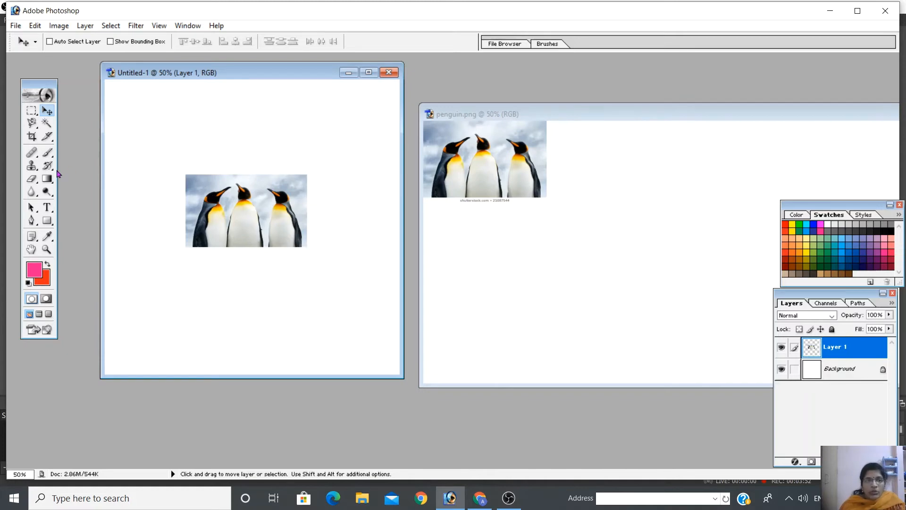
Activate the Clone Stamp tool and choose the 9 px hard round brush
{"action": "left_click", "coordinate": [31, 167]}
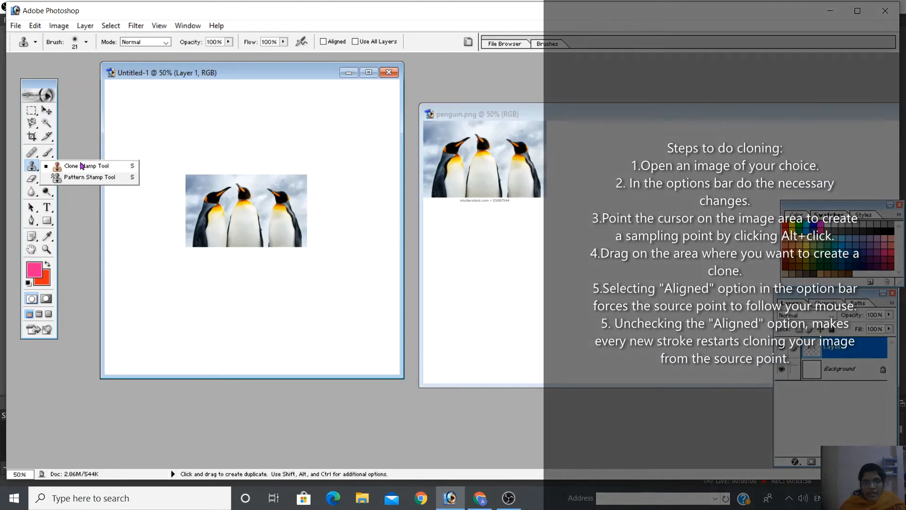
{"action": "left_click", "coordinate": [81, 166]}
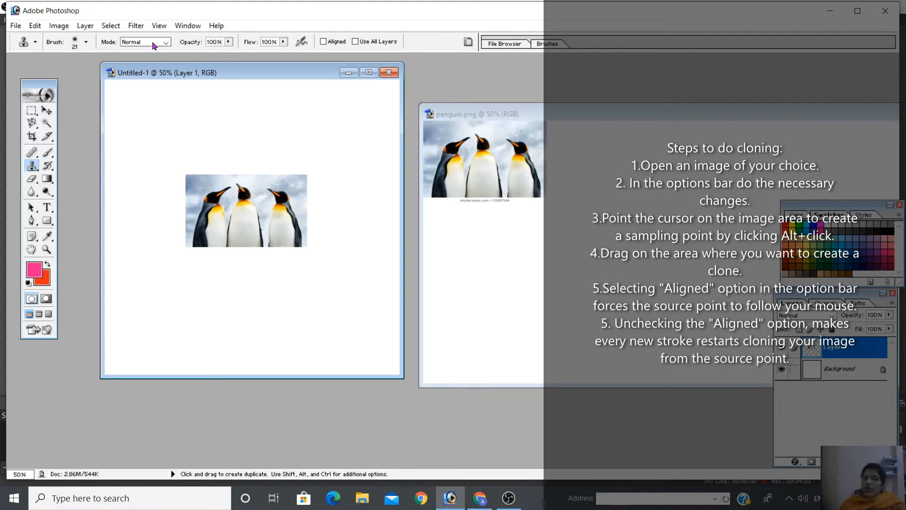
{"action": "left_click", "coordinate": [86, 43]}
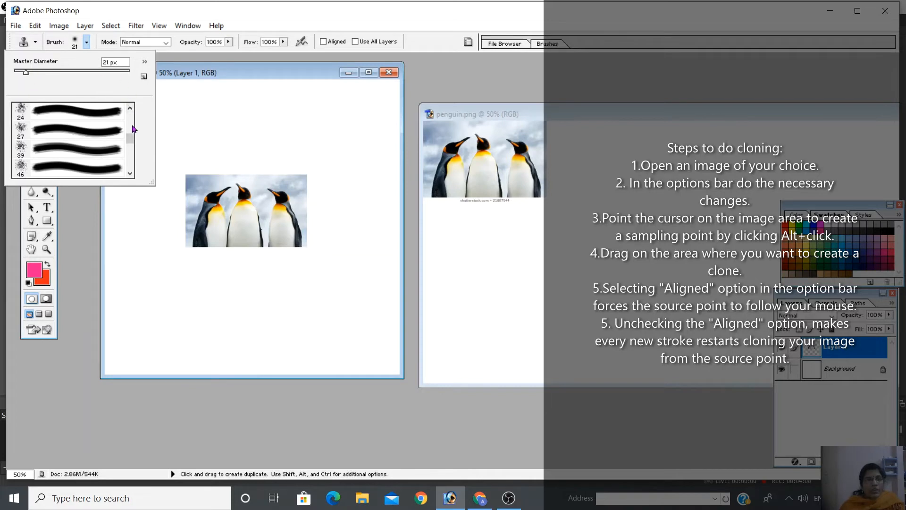
{"action": "left_click", "coordinate": [131, 108]}
{"action": "left_click", "coordinate": [131, 108]}
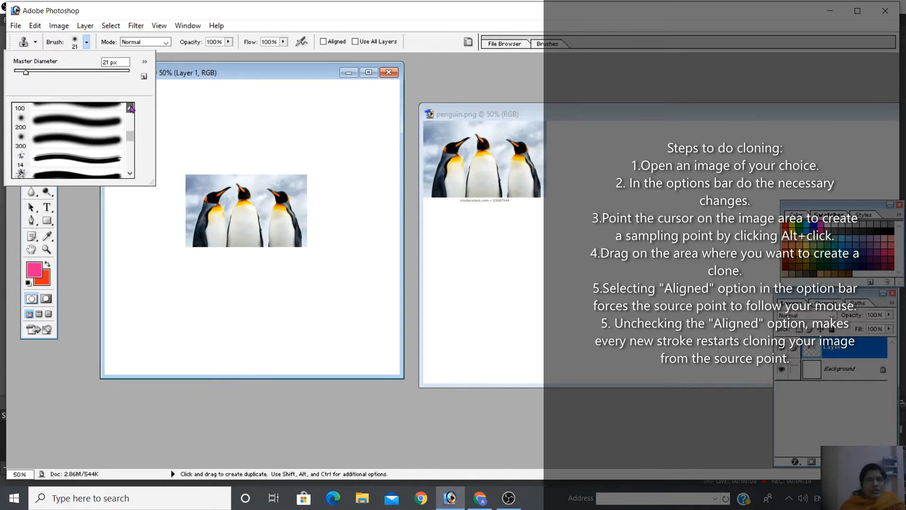
{"action": "left_click", "coordinate": [131, 109]}
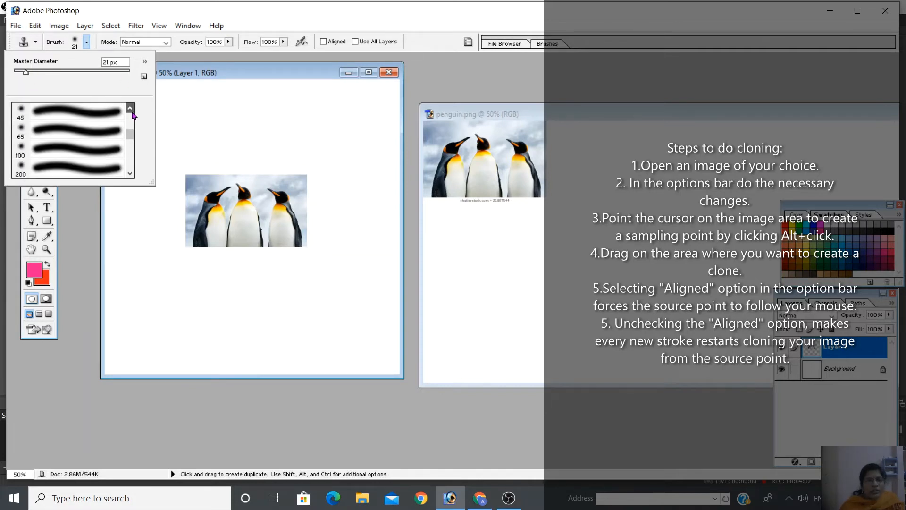
{"action": "left_click", "coordinate": [133, 113]}
{"action": "left_click", "coordinate": [132, 114]}
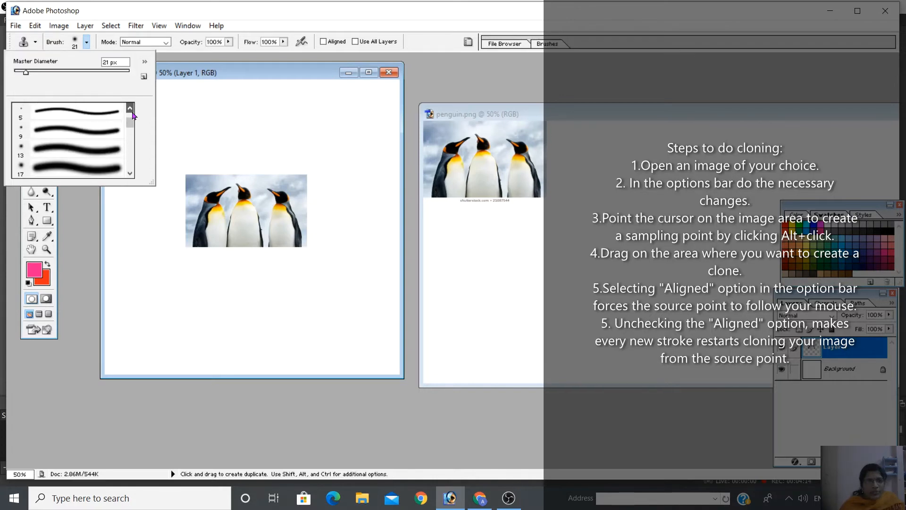
{"action": "left_click", "coordinate": [132, 115]}
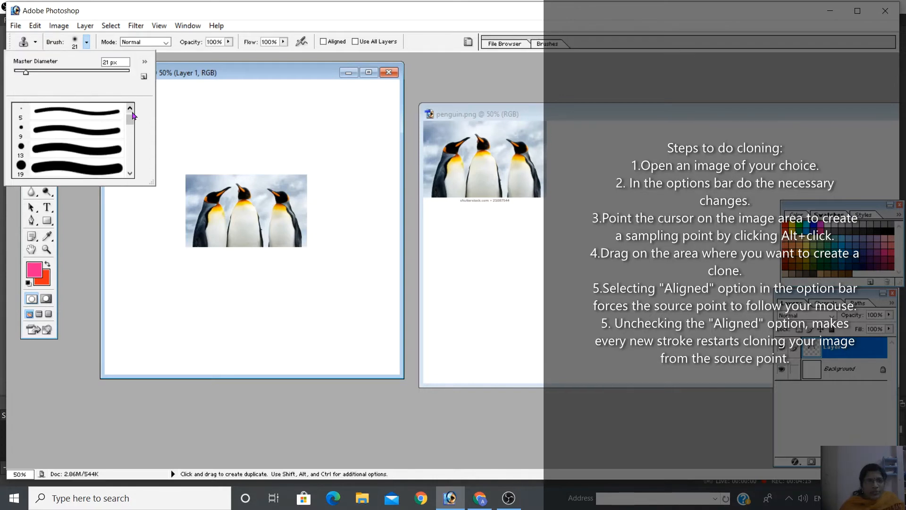
{"action": "left_click", "coordinate": [98, 117]}
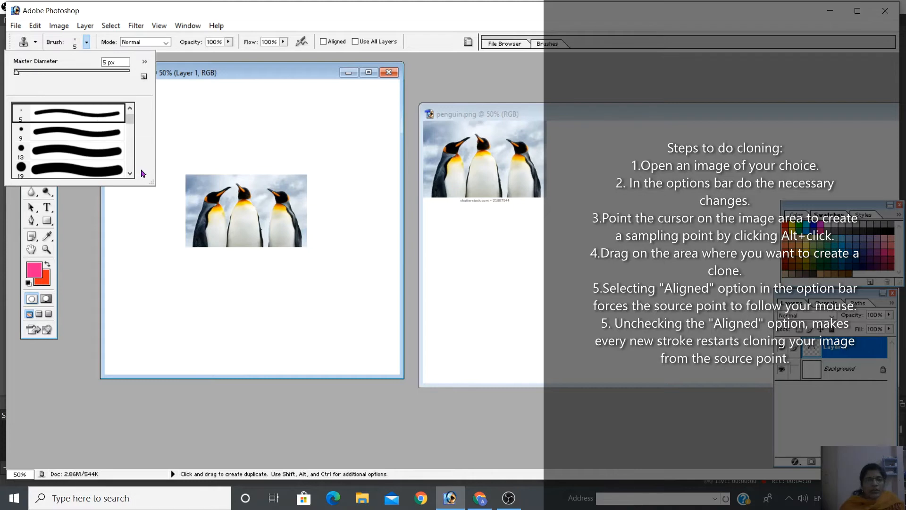
{"action": "left_click", "coordinate": [96, 131]}
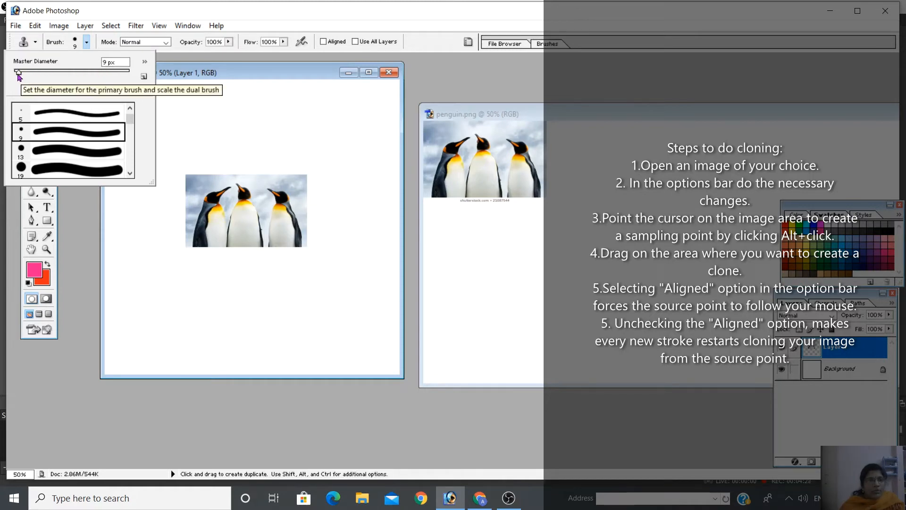
Set the Clone Stamp brush's master diameter to 20 px
{"action": "left_click_drag", "start_coordinate": [17, 75], "coordinate": [26, 78]}
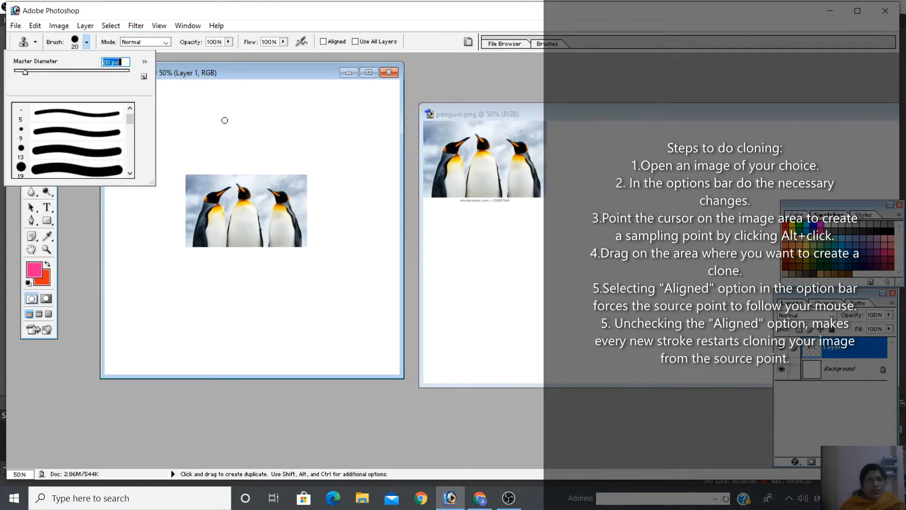
{"action": "left_click", "coordinate": [149, 93]}
{"action": "left_click", "coordinate": [76, 46]}
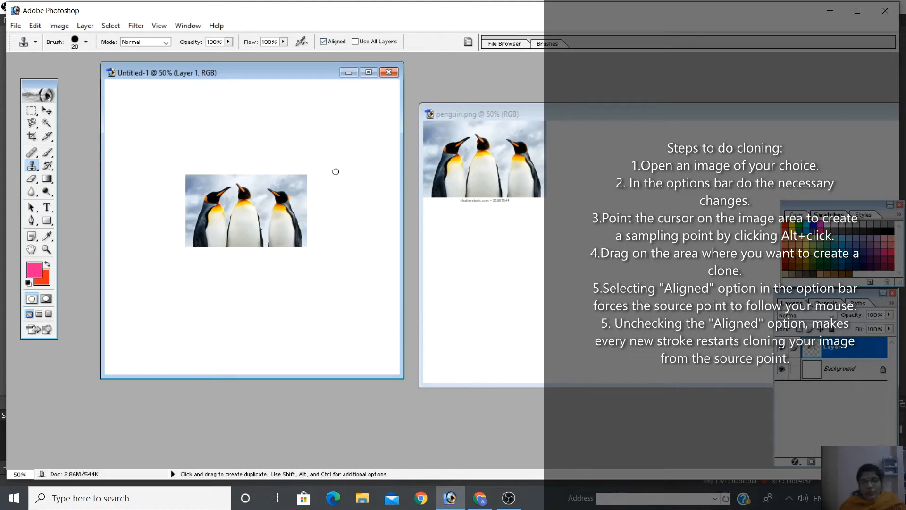
Set the Clone Stamp source point on the white belly of the rightmost penguin in Untitled-1
{"action": "left_click", "coordinate": [258, 116]}
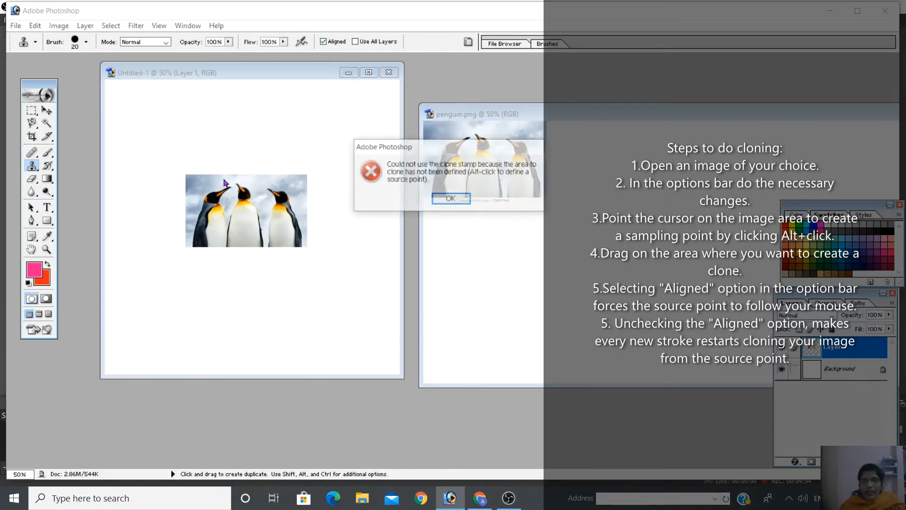
{"action": "left_click", "coordinate": [457, 196]}
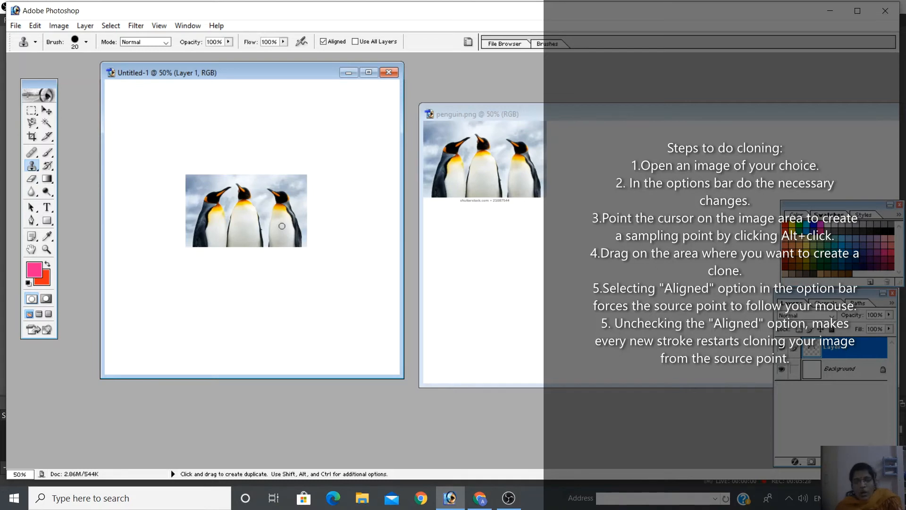
{"action": "key", "text": "alt"}
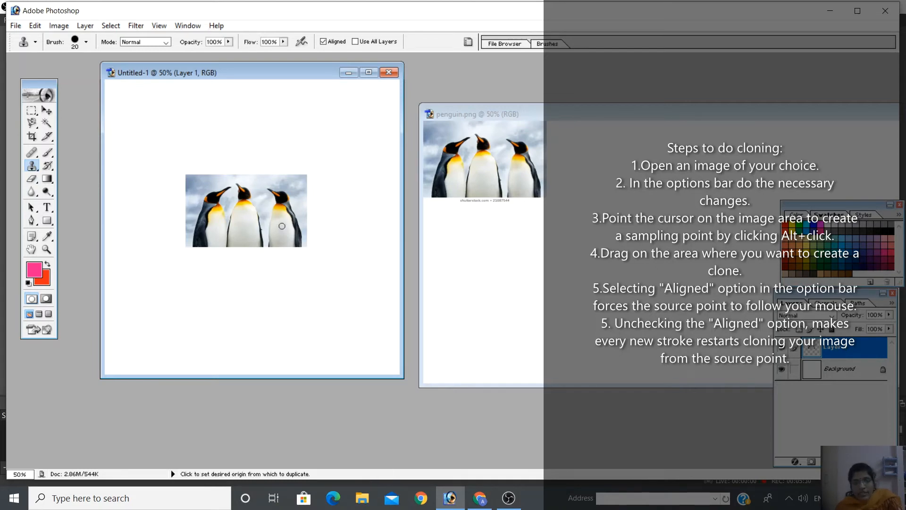
{"action": "left_click", "coordinate": [282, 226], "text": "alt"}
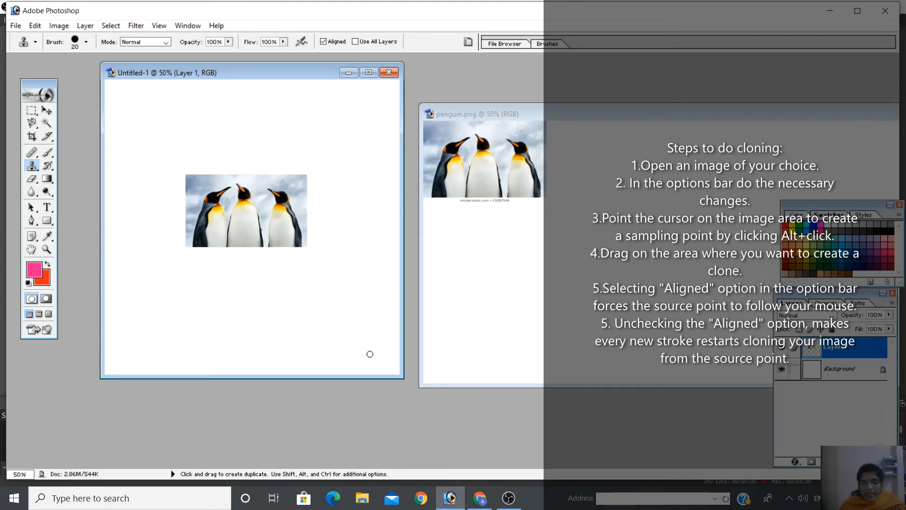
With Aligned on, paint a full clone of the three penguins in the lower-right corner of the Untitled-1 canvas
{"action": "mouse_move", "coordinate": [370, 354]}
{"action": "left_mouse_down"}
{"action": "mouse_move", "coordinate": [388, 323]}
{"action": "mouse_move", "coordinate": [358, 358]}
{"action": "mouse_move", "coordinate": [368, 332]}
{"action": "mouse_move", "coordinate": [345, 373]}
{"action": "mouse_move", "coordinate": [368, 327]}
{"action": "mouse_move", "coordinate": [383, 325]}
{"action": "mouse_move", "coordinate": [375, 344]}
{"action": "mouse_move", "coordinate": [391, 304]}
{"action": "mouse_move", "coordinate": [365, 345]}
{"action": "mouse_move", "coordinate": [339, 369]}
{"action": "mouse_move", "coordinate": [371, 317]}
{"action": "mouse_move", "coordinate": [330, 371]}
{"action": "mouse_move", "coordinate": [339, 374]}
{"action": "mouse_move", "coordinate": [357, 314]}
{"action": "mouse_move", "coordinate": [342, 353]}
{"action": "mouse_move", "coordinate": [351, 316]}
{"action": "mouse_move", "coordinate": [317, 365]}
{"action": "mouse_move", "coordinate": [366, 373]}
{"action": "mouse_move", "coordinate": [380, 319]}
{"action": "mouse_move", "coordinate": [375, 332]}
{"action": "mouse_move", "coordinate": [395, 313]}
{"action": "mouse_move", "coordinate": [381, 360]}
{"action": "mouse_move", "coordinate": [391, 339]}
{"action": "mouse_move", "coordinate": [384, 375]}
{"action": "mouse_move", "coordinate": [389, 339]}
{"action": "mouse_move", "coordinate": [397, 357]}
{"action": "mouse_move", "coordinate": [400, 333]}
{"action": "mouse_move", "coordinate": [399, 375]}
{"action": "left_mouse_up"}
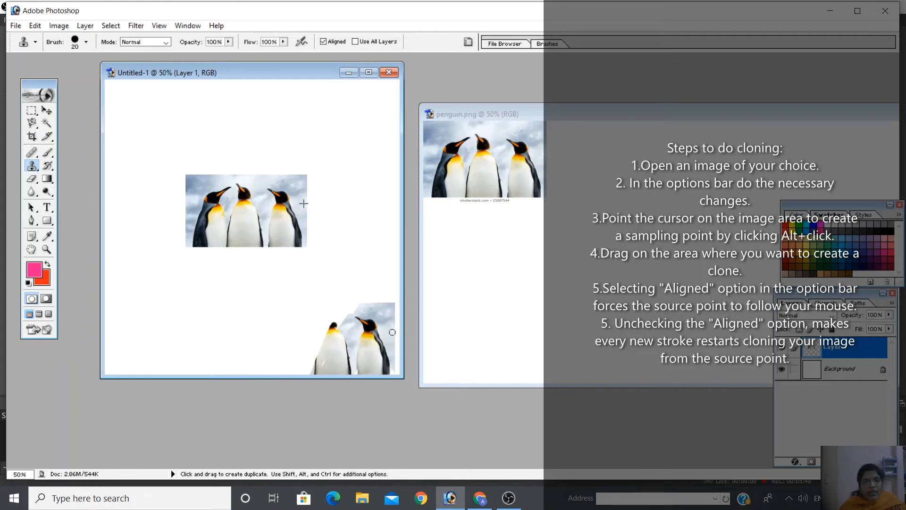
{"action": "mouse_move", "coordinate": [303, 426]}
{"action": "left_mouse_down"}
{"action": "mouse_move", "coordinate": [400, 266]}
{"action": "mouse_move", "coordinate": [352, 304]}
{"action": "mouse_move", "coordinate": [300, 371]}
{"action": "mouse_move", "coordinate": [323, 323]}
{"action": "mouse_move", "coordinate": [286, 396]}
{"action": "mouse_move", "coordinate": [280, 373]}
{"action": "mouse_move", "coordinate": [335, 294]}
{"action": "mouse_move", "coordinate": [305, 331]}
{"action": "mouse_move", "coordinate": [288, 330]}
{"action": "mouse_move", "coordinate": [333, 317]}
{"action": "left_mouse_up"}
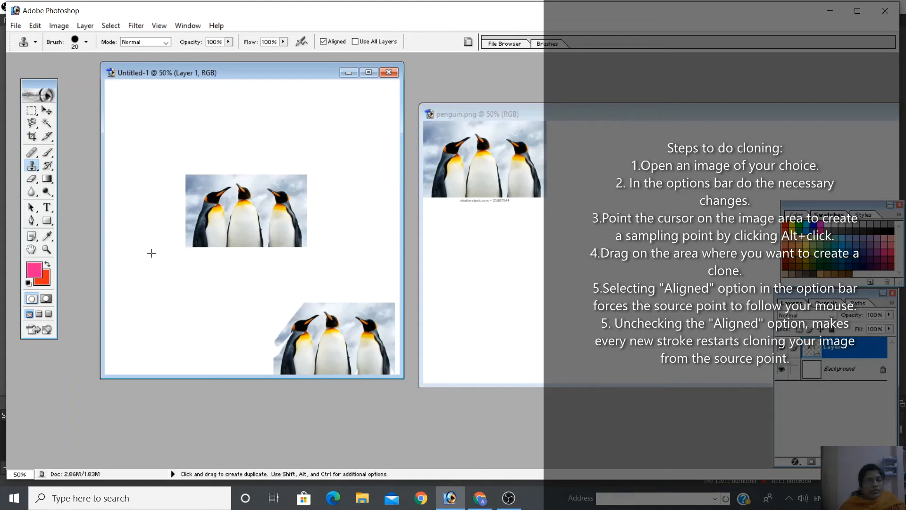
{"action": "mouse_move", "coordinate": [281, 483]}
{"action": "left_mouse_down"}
{"action": "mouse_move", "coordinate": [264, 383]}
{"action": "mouse_move", "coordinate": [320, 324]}
{"action": "left_mouse_up"}
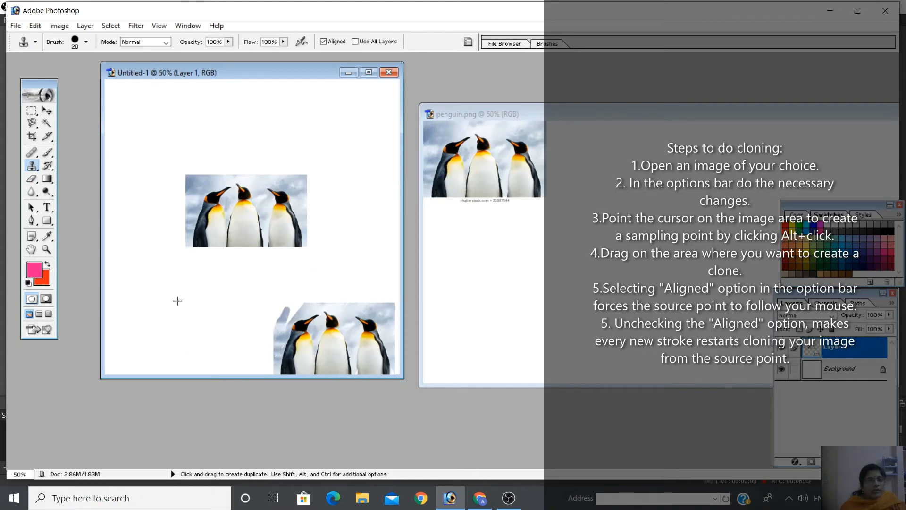
{"action": "mouse_move", "coordinate": [267, 430]}
{"action": "left_mouse_down"}
{"action": "mouse_move", "coordinate": [334, 292]}
{"action": "mouse_move", "coordinate": [312, 326]}
{"action": "mouse_move", "coordinate": [281, 320]}
{"action": "mouse_move", "coordinate": [297, 304]}
{"action": "mouse_move", "coordinate": [269, 356]}
{"action": "mouse_move", "coordinate": [275, 327]}
{"action": "mouse_move", "coordinate": [262, 323]}
{"action": "mouse_move", "coordinate": [247, 368]}
{"action": "mouse_move", "coordinate": [272, 321]}
{"action": "mouse_move", "coordinate": [333, 334]}
{"action": "mouse_move", "coordinate": [349, 316]}
{"action": "left_mouse_up"}
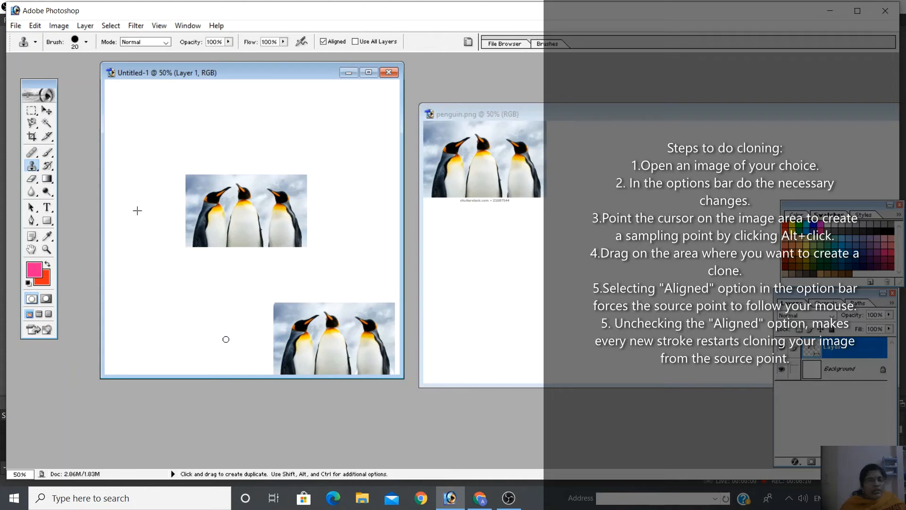
Turn off Aligned and paint another clone of the three penguins below and left of the original photo
{"action": "mouse_move", "coordinate": [225, 339]}
{"action": "left_mouse_down"}
{"action": "mouse_move", "coordinate": [228, 315]}
{"action": "mouse_move", "coordinate": [203, 333]}
{"action": "mouse_move", "coordinate": [212, 312]}
{"action": "mouse_move", "coordinate": [228, 324]}
{"action": "mouse_move", "coordinate": [230, 314]}
{"action": "mouse_move", "coordinate": [215, 336]}
{"action": "mouse_move", "coordinate": [211, 317]}
{"action": "left_mouse_up"}
{"action": "mouse_move", "coordinate": [215, 301]}
{"action": "left_mouse_down"}
{"action": "mouse_move", "coordinate": [180, 345]}
{"action": "mouse_move", "coordinate": [173, 340]}
{"action": "mouse_move", "coordinate": [197, 268]}
{"action": "mouse_move", "coordinate": [175, 291]}
{"action": "mouse_move", "coordinate": [159, 335]}
{"action": "mouse_move", "coordinate": [200, 296]}
{"action": "mouse_move", "coordinate": [206, 273]}
{"action": "mouse_move", "coordinate": [233, 266]}
{"action": "mouse_move", "coordinate": [211, 321]}
{"action": "mouse_move", "coordinate": [161, 291]}
{"action": "mouse_move", "coordinate": [165, 230]}
{"action": "mouse_move", "coordinate": [204, 203]}
{"action": "mouse_move", "coordinate": [188, 278]}
{"action": "mouse_move", "coordinate": [162, 284]}
{"action": "mouse_move", "coordinate": [169, 278]}
{"action": "mouse_move", "coordinate": [176, 300]}
{"action": "mouse_move", "coordinate": [177, 280]}
{"action": "mouse_move", "coordinate": [168, 317]}
{"action": "mouse_move", "coordinate": [167, 277]}
{"action": "mouse_move", "coordinate": [227, 170]}
{"action": "mouse_move", "coordinate": [179, 216]}
{"action": "mouse_move", "coordinate": [176, 276]}
{"action": "mouse_move", "coordinate": [131, 326]}
{"action": "left_mouse_up"}
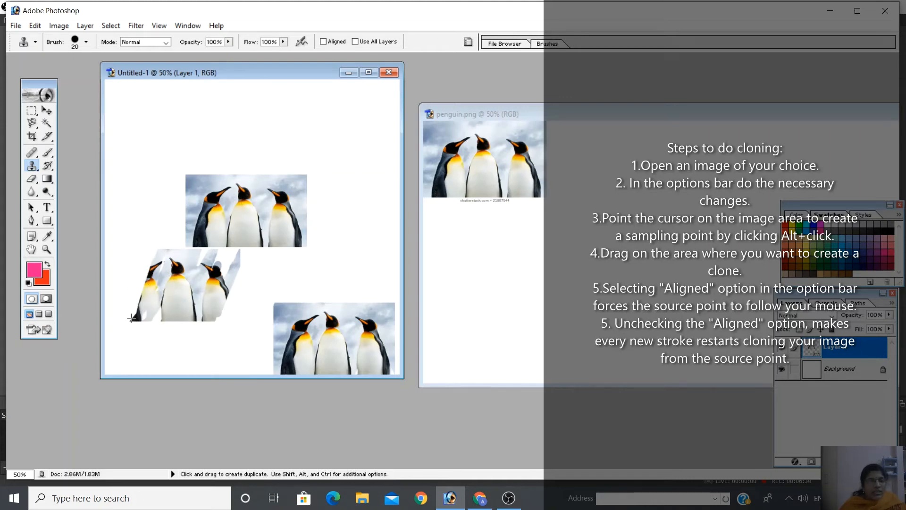
{"action": "mouse_move", "coordinate": [64, 392]}
{"action": "left_mouse_down"}
{"action": "mouse_move", "coordinate": [94, 368]}
{"action": "mouse_move", "coordinate": [40, 429]}
{"action": "left_mouse_up"}
{"action": "mouse_move", "coordinate": [90, 332]}
{"action": "left_mouse_down"}
{"action": "mouse_move", "coordinate": [151, 301]}
{"action": "mouse_move", "coordinate": [137, 279]}
{"action": "mouse_move", "coordinate": [114, 327]}
{"action": "mouse_move", "coordinate": [172, 232]}
{"action": "mouse_move", "coordinate": [134, 307]}
{"action": "mouse_move", "coordinate": [148, 295]}
{"action": "mouse_move", "coordinate": [125, 294]}
{"action": "mouse_move", "coordinate": [108, 340]}
{"action": "mouse_move", "coordinate": [137, 269]}
{"action": "mouse_move", "coordinate": [111, 310]}
{"action": "mouse_move", "coordinate": [166, 222]}
{"action": "mouse_move", "coordinate": [147, 258]}
{"action": "mouse_move", "coordinate": [114, 279]}
{"action": "mouse_move", "coordinate": [137, 255]}
{"action": "mouse_move", "coordinate": [129, 264]}
{"action": "mouse_move", "coordinate": [129, 250]}
{"action": "mouse_move", "coordinate": [138, 253]}
{"action": "left_mouse_up"}
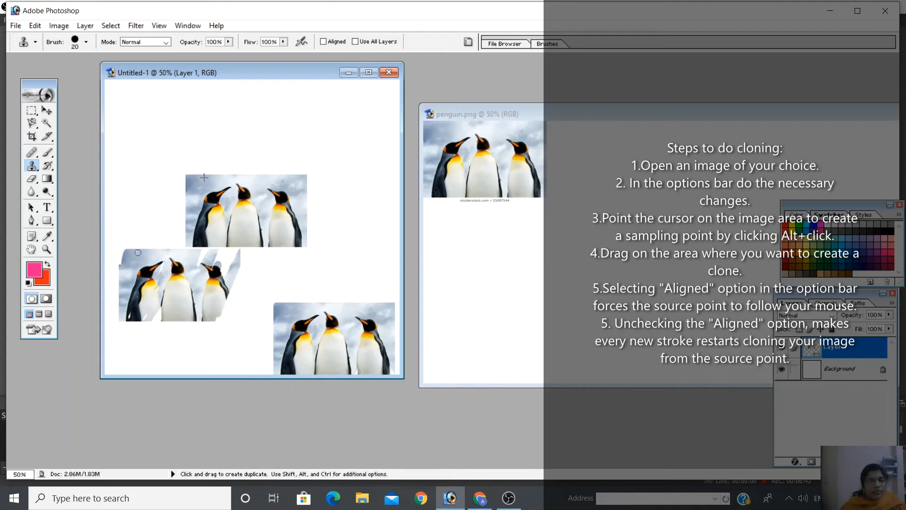
{"action": "mouse_move", "coordinate": [215, 206]}
{"action": "left_mouse_down"}
{"action": "mouse_move", "coordinate": [206, 276]}
{"action": "mouse_move", "coordinate": [224, 245]}
{"action": "mouse_move", "coordinate": [226, 275]}
{"action": "mouse_move", "coordinate": [244, 247]}
{"action": "mouse_move", "coordinate": [224, 352]}
{"action": "mouse_move", "coordinate": [236, 299]}
{"action": "mouse_move", "coordinate": [237, 319]}
{"action": "left_mouse_up"}
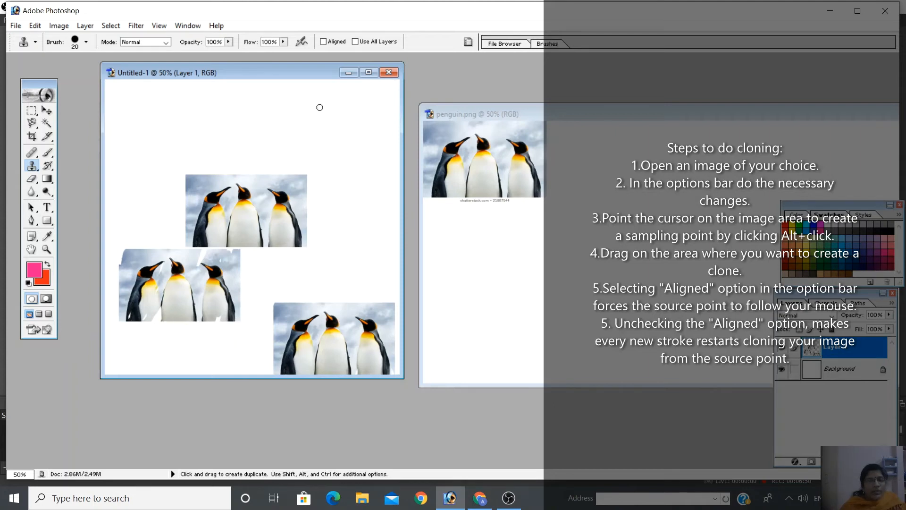
Paint several separate unaligned clone strokes near the upper-right part of the canvas and just above the original photo
{"action": "mouse_move", "coordinate": [319, 107]}
{"action": "left_mouse_down"}
{"action": "mouse_move", "coordinate": [330, 113]}
{"action": "mouse_move", "coordinate": [347, 99]}
{"action": "mouse_move", "coordinate": [314, 84]}
{"action": "mouse_move", "coordinate": [325, 77]}
{"action": "left_mouse_up"}
{"action": "left_click_drag", "start_coordinate": [336, 46], "coordinate": [367, 28]}
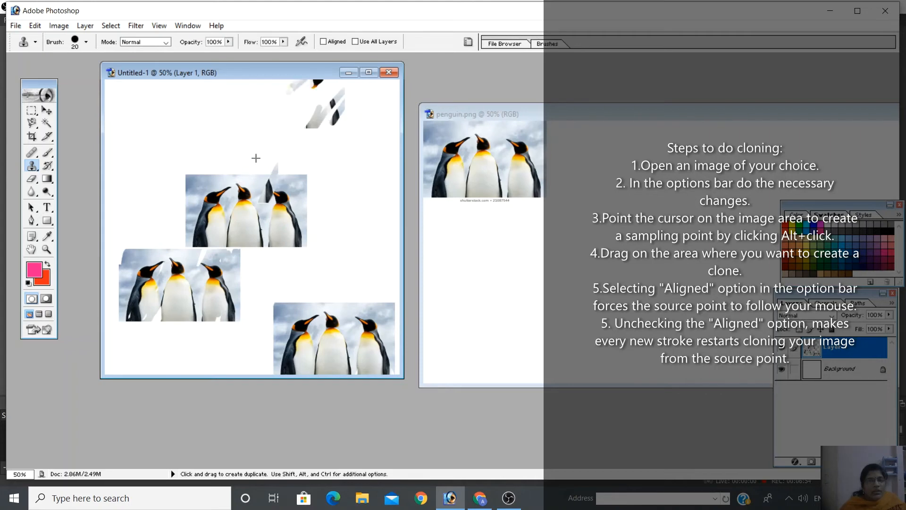
{"action": "left_click_drag", "start_coordinate": [294, 40], "coordinate": [298, 41]}
{"action": "mouse_move", "coordinate": [301, 91]}
{"action": "left_mouse_down"}
{"action": "mouse_move", "coordinate": [294, 98]}
{"action": "mouse_move", "coordinate": [329, 52]}
{"action": "mouse_move", "coordinate": [304, 96]}
{"action": "left_mouse_up"}
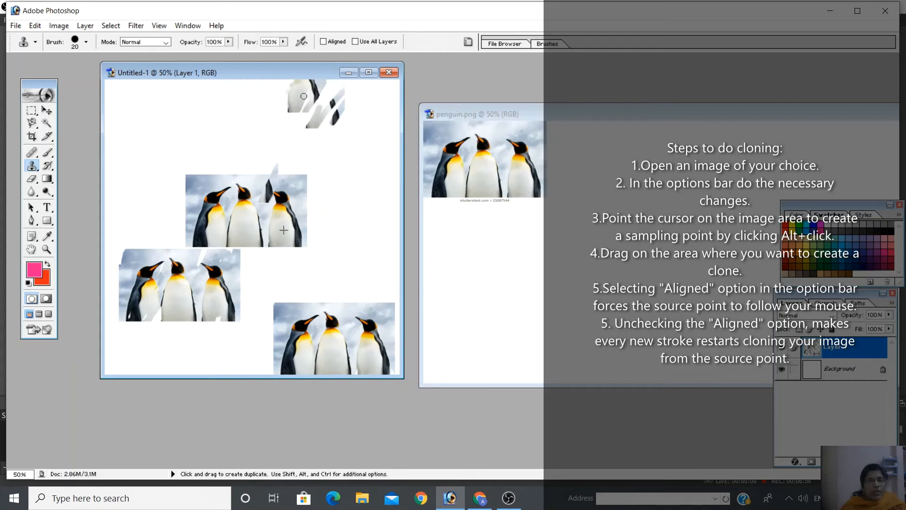
Enlarge the Clone Stamp brush to 86 px and paint more penguin clones along the canvas's top and right side
{"action": "left_click", "coordinate": [87, 44]}
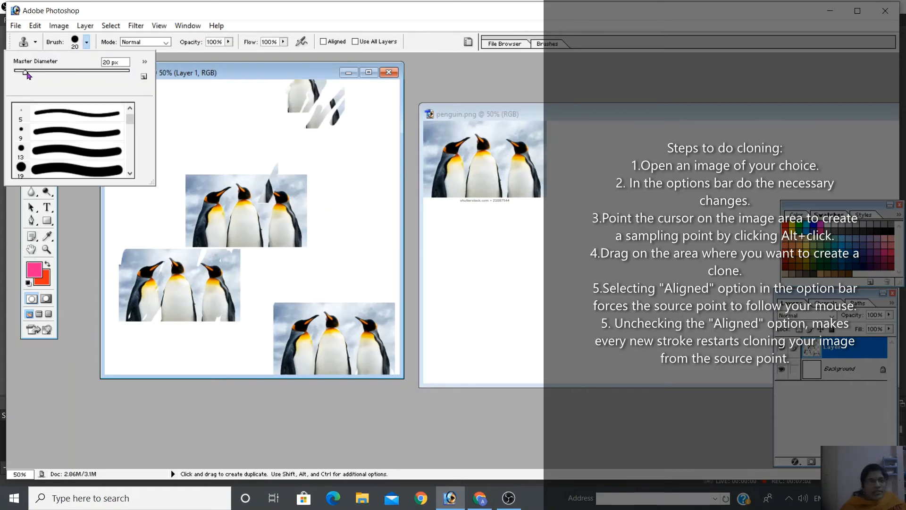
{"action": "left_click_drag", "start_coordinate": [27, 76], "coordinate": [52, 79]}
{"action": "left_click_drag", "start_coordinate": [259, 121], "coordinate": [308, 90]}
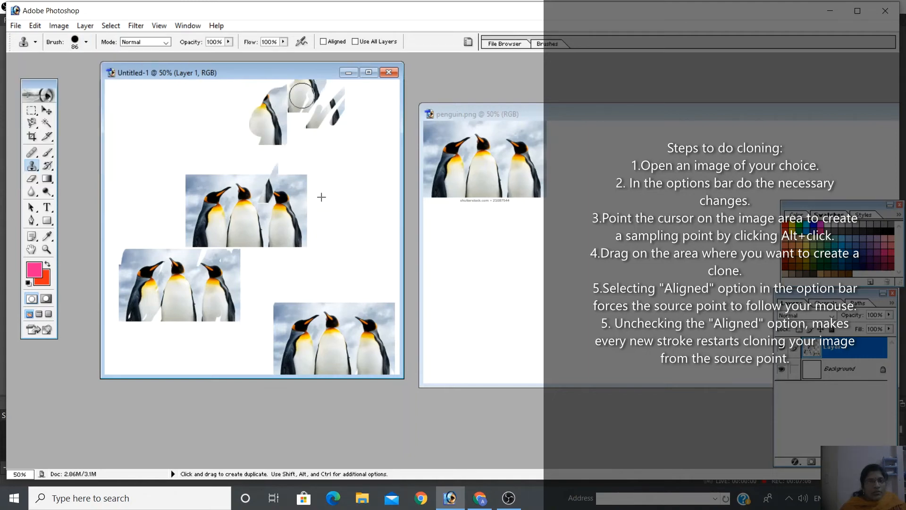
{"action": "mouse_move", "coordinate": [259, 137]}
{"action": "left_mouse_down"}
{"action": "mouse_move", "coordinate": [270, 84]}
{"action": "mouse_move", "coordinate": [189, 171]}
{"action": "mouse_move", "coordinate": [192, 112]}
{"action": "mouse_move", "coordinate": [240, 34]}
{"action": "mouse_move", "coordinate": [192, 70]}
{"action": "mouse_move", "coordinate": [135, 144]}
{"action": "mouse_move", "coordinate": [183, 56]}
{"action": "mouse_move", "coordinate": [168, 87]}
{"action": "mouse_move", "coordinate": [180, 90]}
{"action": "mouse_move", "coordinate": [187, 116]}
{"action": "left_mouse_up"}
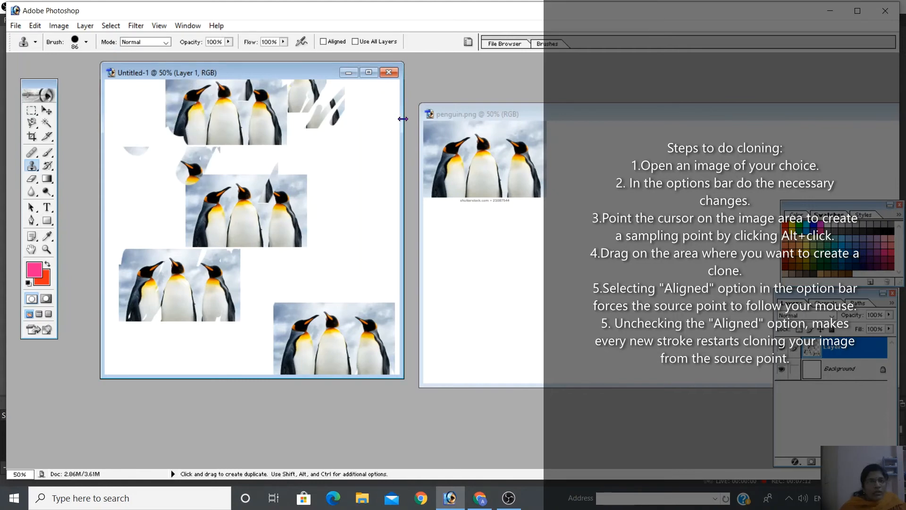
{"action": "mouse_move", "coordinate": [359, 184]}
{"action": "left_mouse_down"}
{"action": "mouse_move", "coordinate": [361, 136]}
{"action": "mouse_move", "coordinate": [376, 122]}
{"action": "mouse_move", "coordinate": [362, 199]}
{"action": "mouse_move", "coordinate": [341, 183]}
{"action": "mouse_move", "coordinate": [329, 164]}
{"action": "left_mouse_up"}
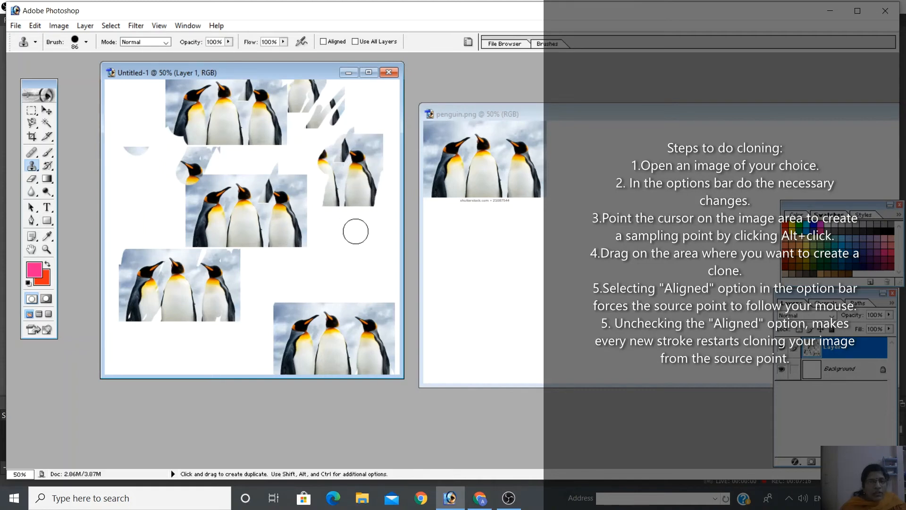
{"action": "mouse_move", "coordinate": [356, 229]}
{"action": "left_mouse_down"}
{"action": "mouse_move", "coordinate": [294, 342]}
{"action": "mouse_move", "coordinate": [377, 221]}
{"action": "mouse_move", "coordinate": [387, 268]}
{"action": "left_mouse_up"}
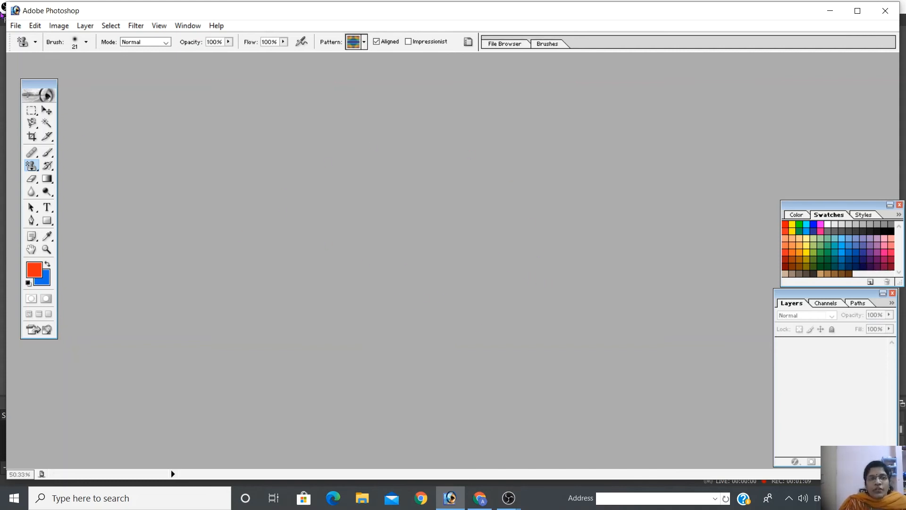
Open flower bunch.png from the Pictures folder and move its window aside to free the left of the workspace
{"action": "left_click", "coordinate": [15, 26]}
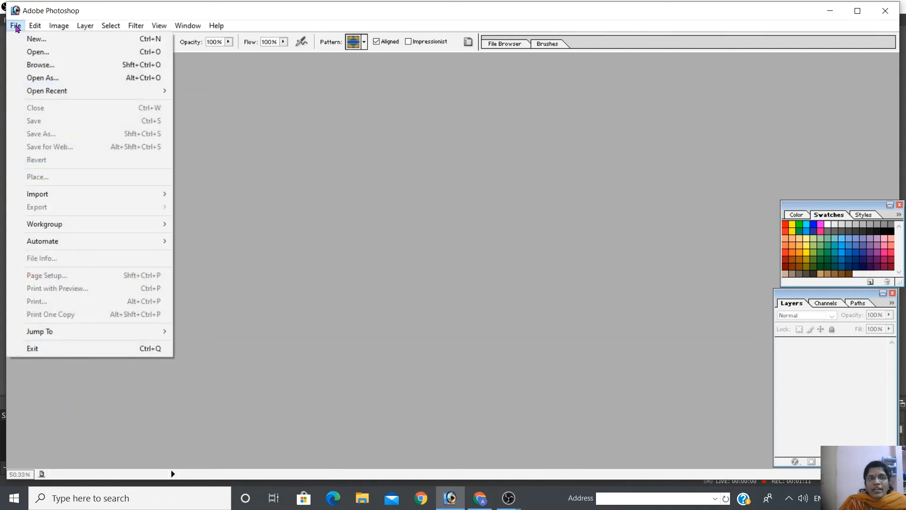
{"action": "left_click", "coordinate": [36, 51]}
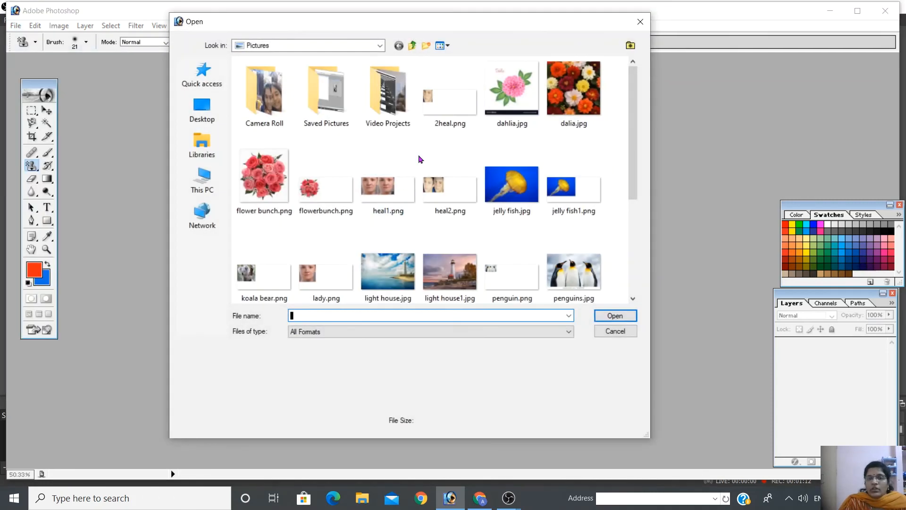
{"action": "left_click", "coordinate": [323, 190]}
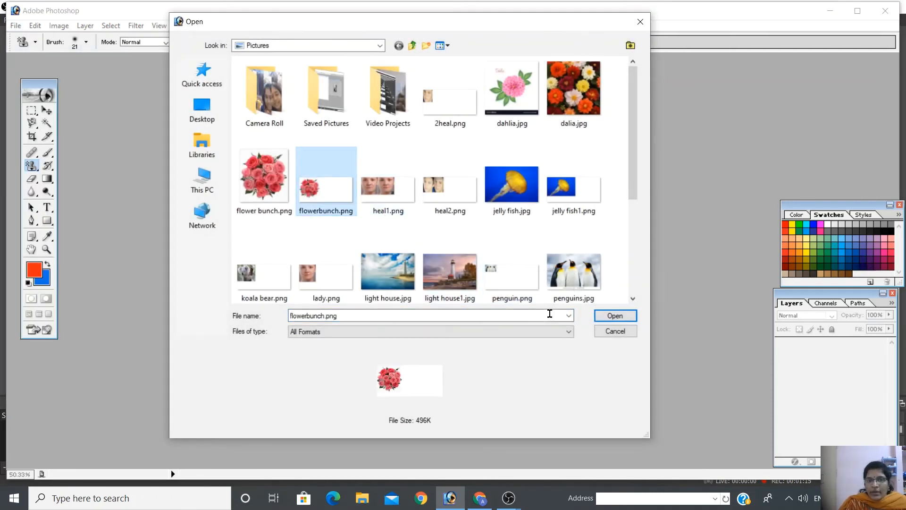
{"action": "left_click", "coordinate": [267, 164]}
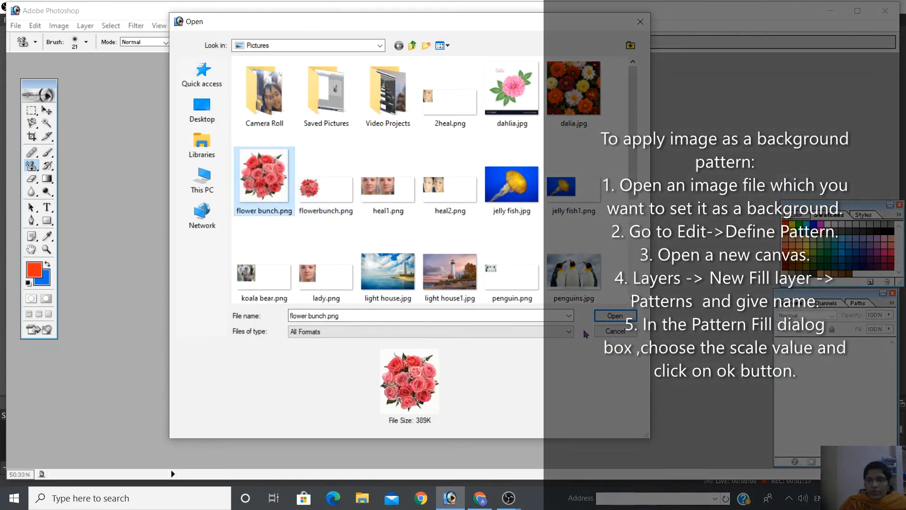
{"action": "left_click", "coordinate": [603, 314]}
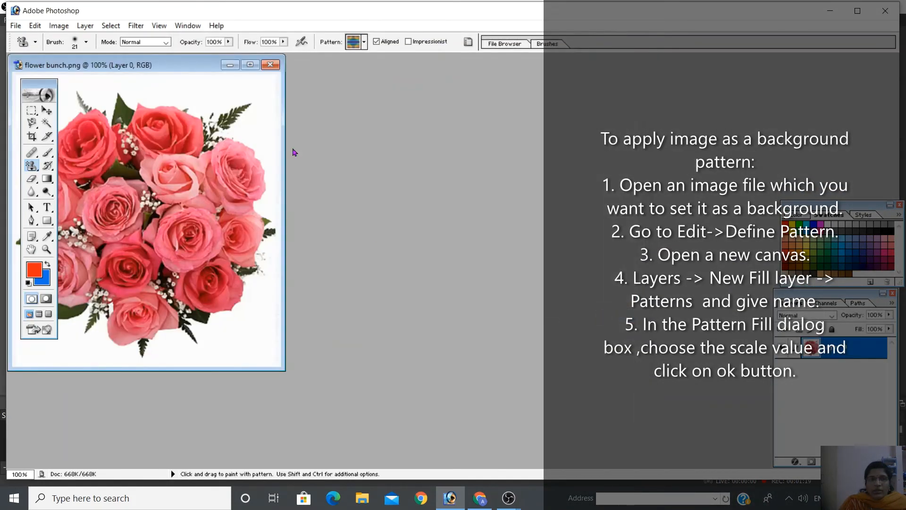
{"action": "left_click_drag", "start_coordinate": [196, 68], "coordinate": [622, 89]}
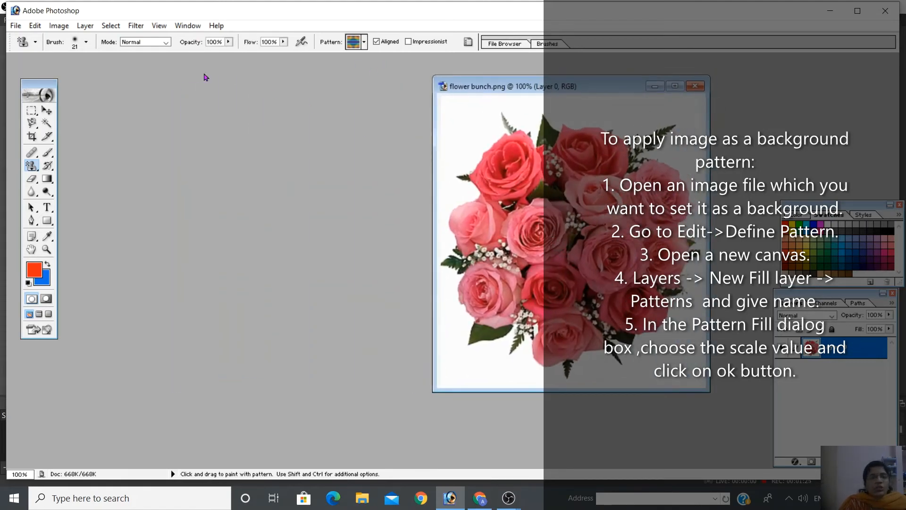
Define the rose bouquet image as a pattern named "flower bunch"
{"action": "left_click", "coordinate": [41, 27]}
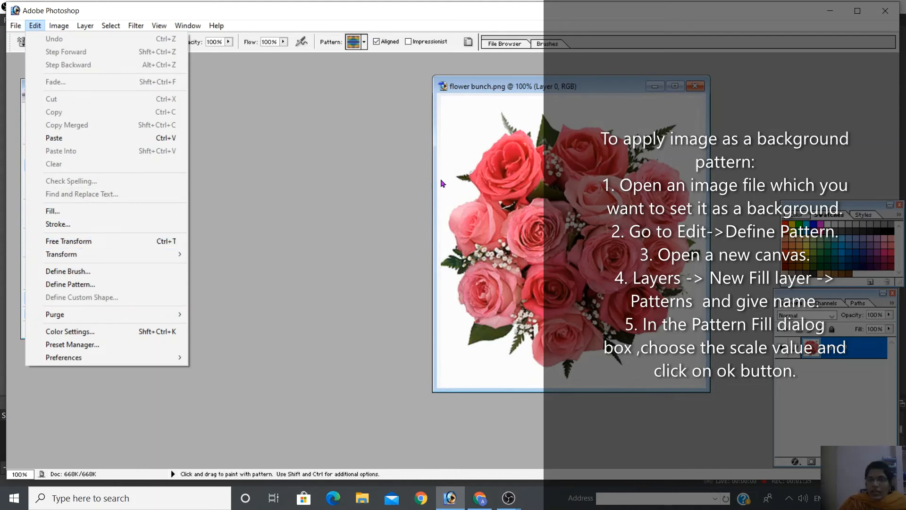
{"action": "left_click", "coordinate": [78, 286]}
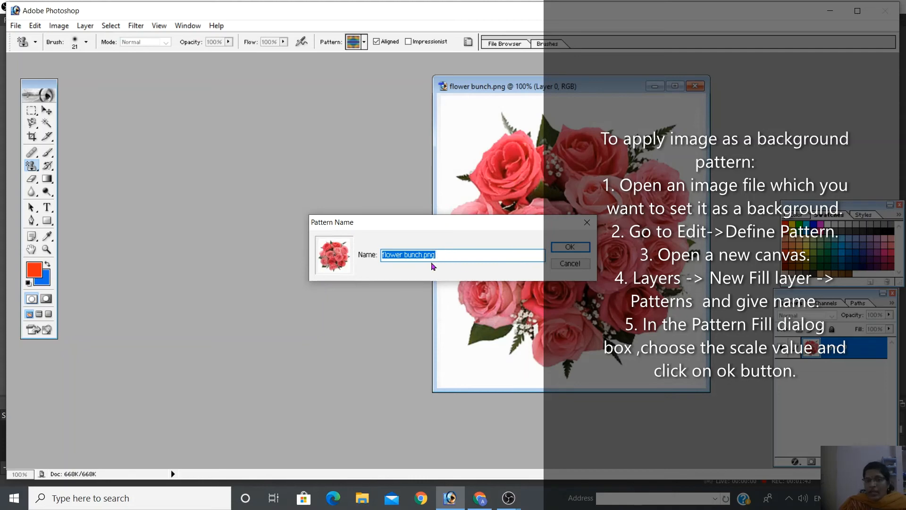
{"action": "left_click", "coordinate": [569, 252]}
{"action": "left_click", "coordinate": [497, 255]}
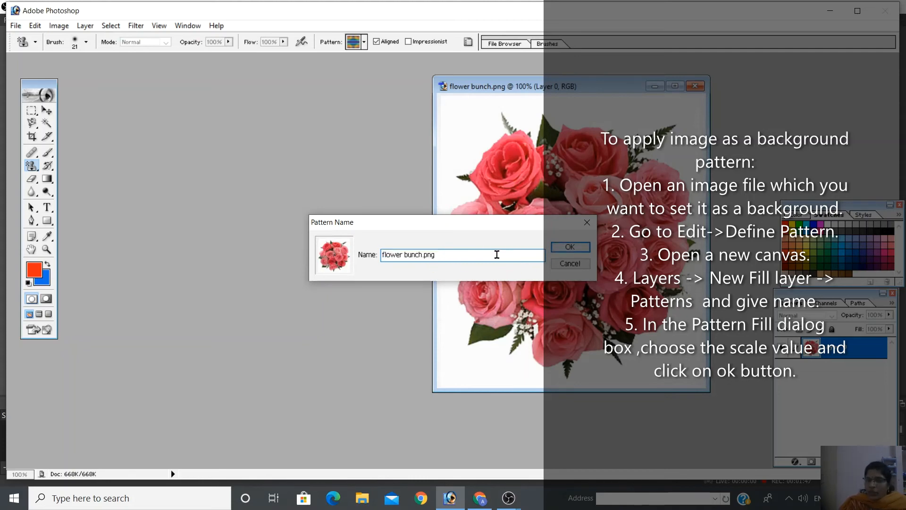
{"action": "key", "text": "BackSpace"}
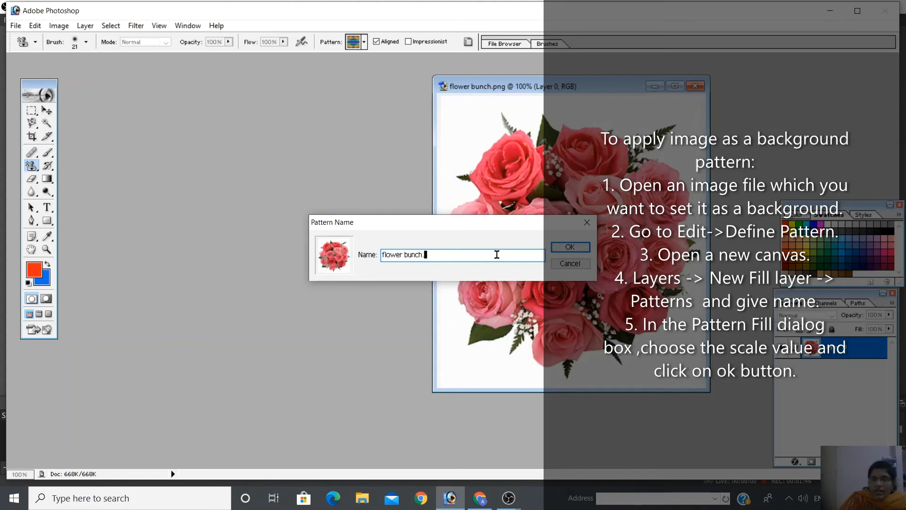
{"action": "type", "text": "h"}
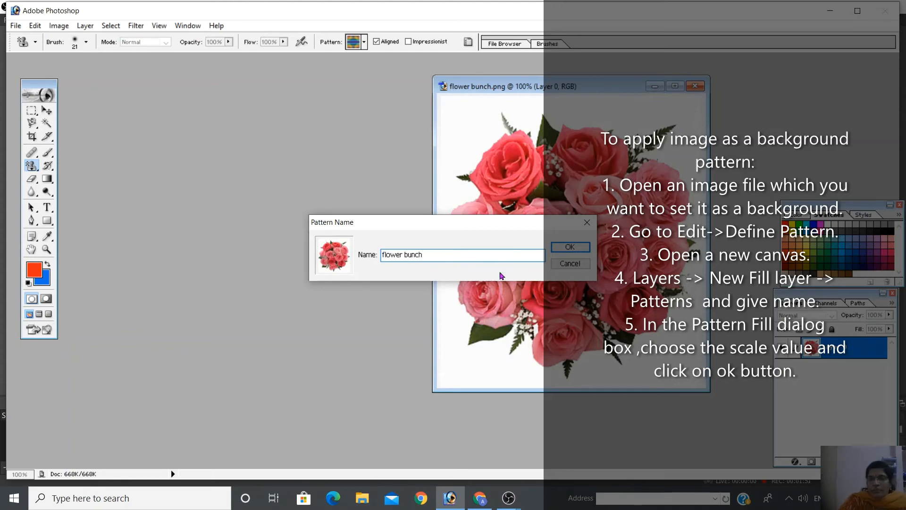
{"action": "left_click", "coordinate": [570, 246]}
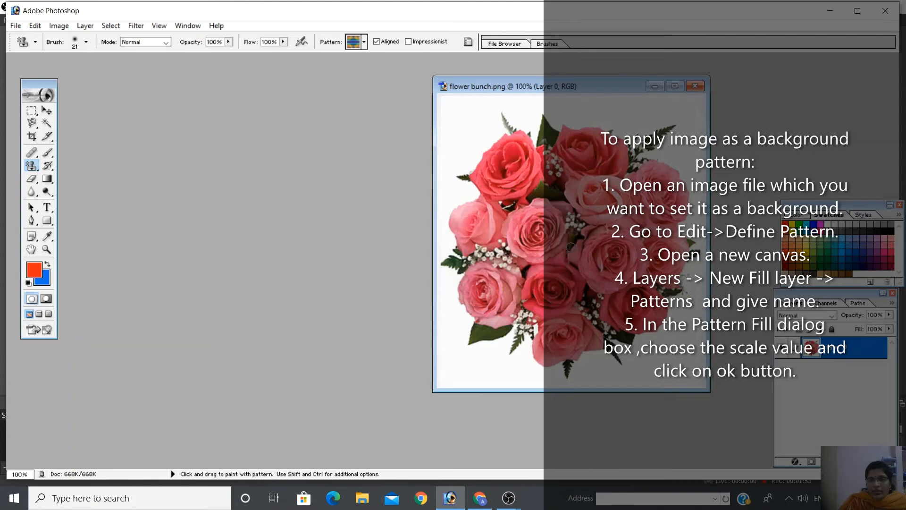
Create a new white RGB document 999 pixels wide and 999 pixels high
{"action": "left_click", "coordinate": [16, 28]}
{"action": "left_click", "coordinate": [24, 40]}
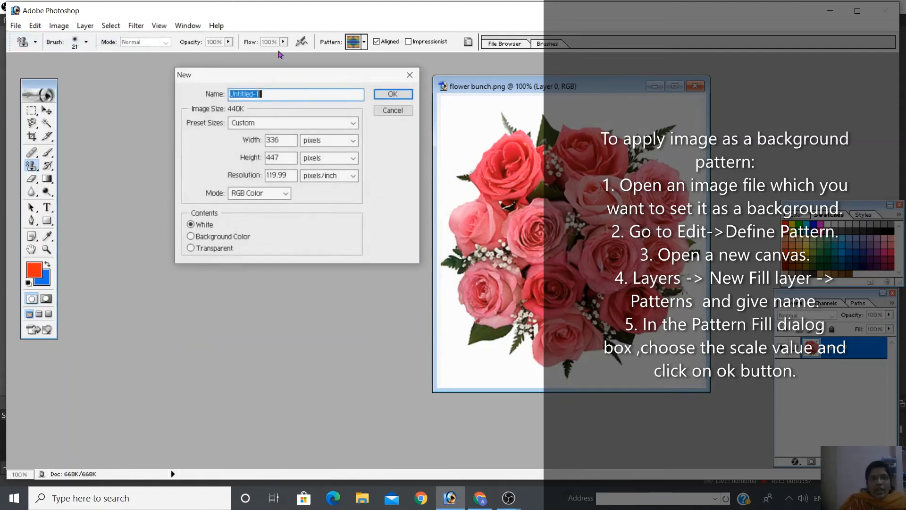
{"action": "double_click", "coordinate": [281, 140]}
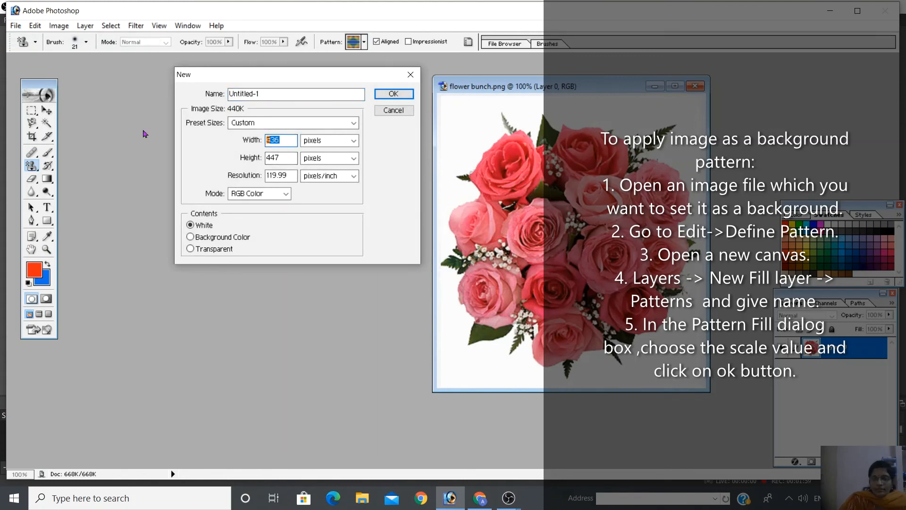
{"action": "type", "text": "999"}
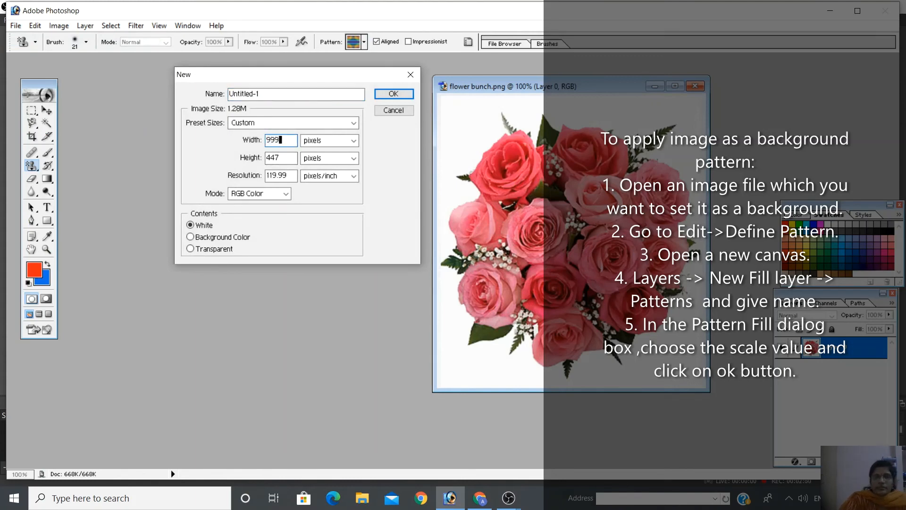
{"action": "double_click", "coordinate": [283, 161]}
{"action": "type", "text": "999"}
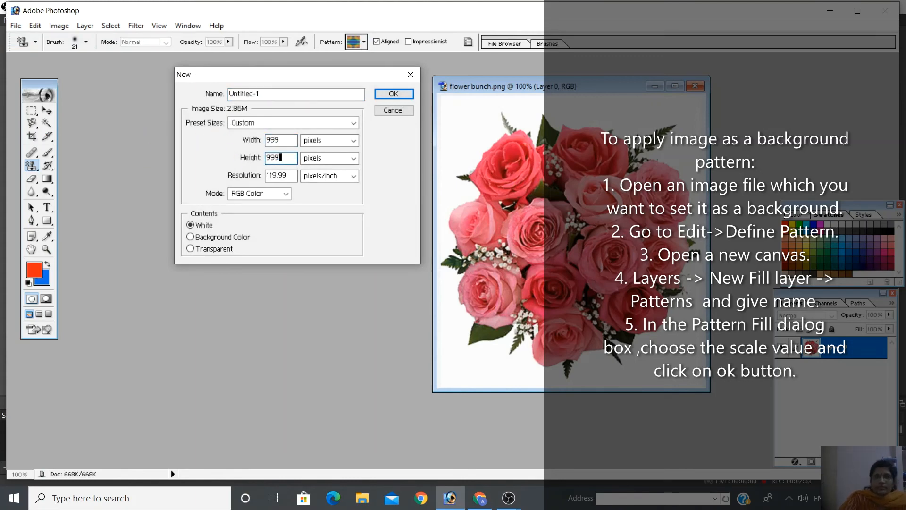
{"action": "left_click", "coordinate": [393, 94]}
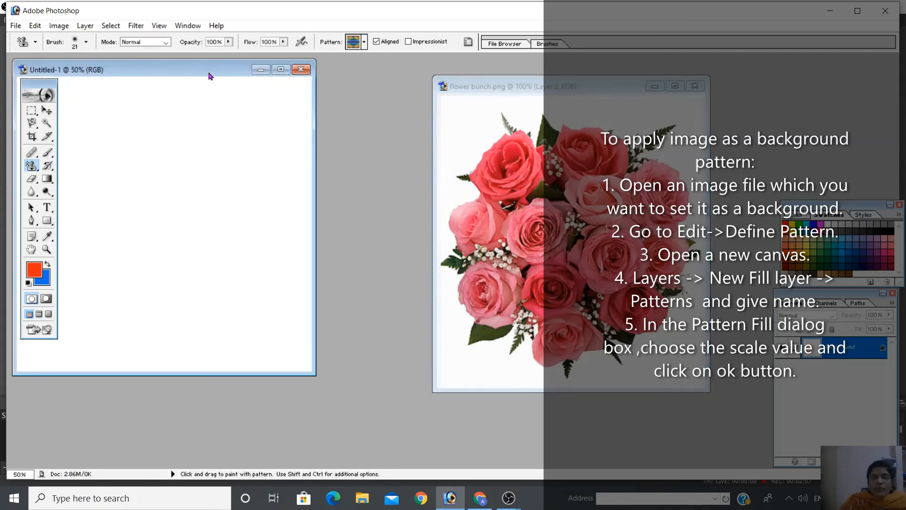
Move the blank canvas window clear of the toolbox and add a pattern fill layer named "Pattern Fill" to it
{"action": "left_click_drag", "start_coordinate": [212, 74], "coordinate": [285, 97]}
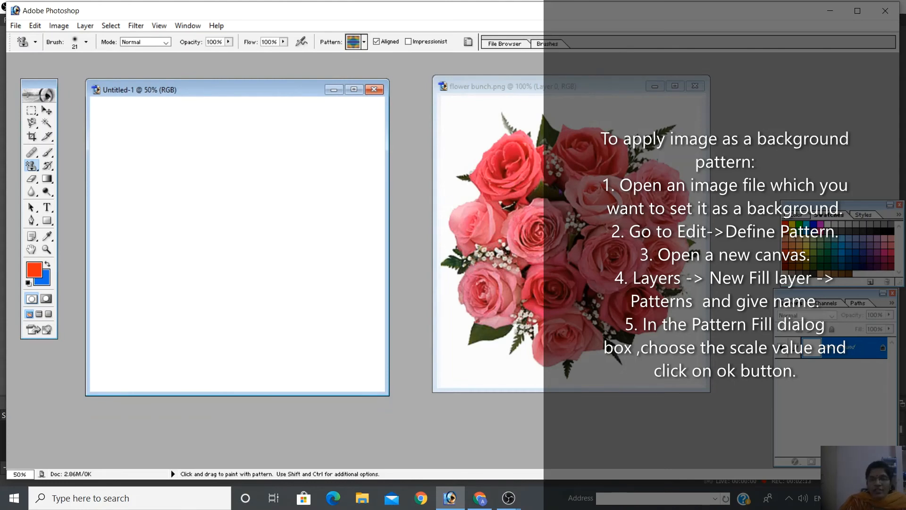
{"action": "left_click", "coordinate": [85, 26]}
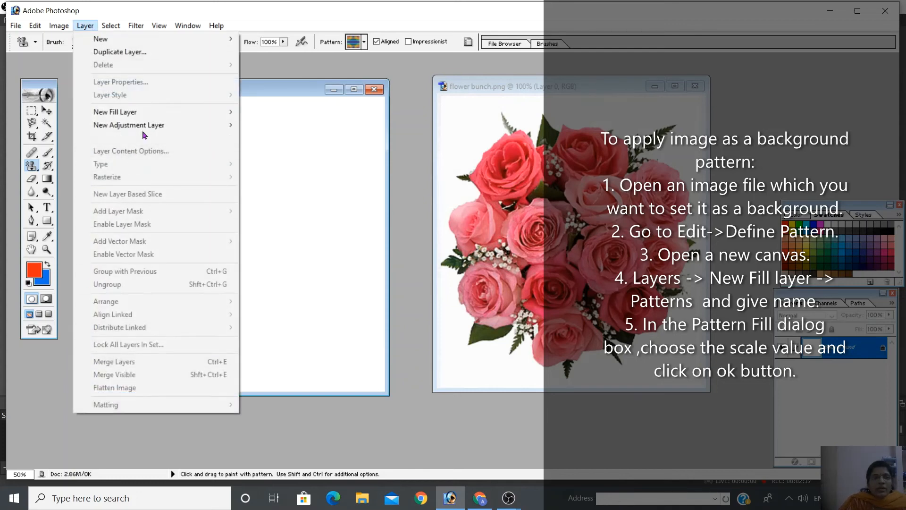
{"action": "mouse_move", "coordinate": [146, 118]}
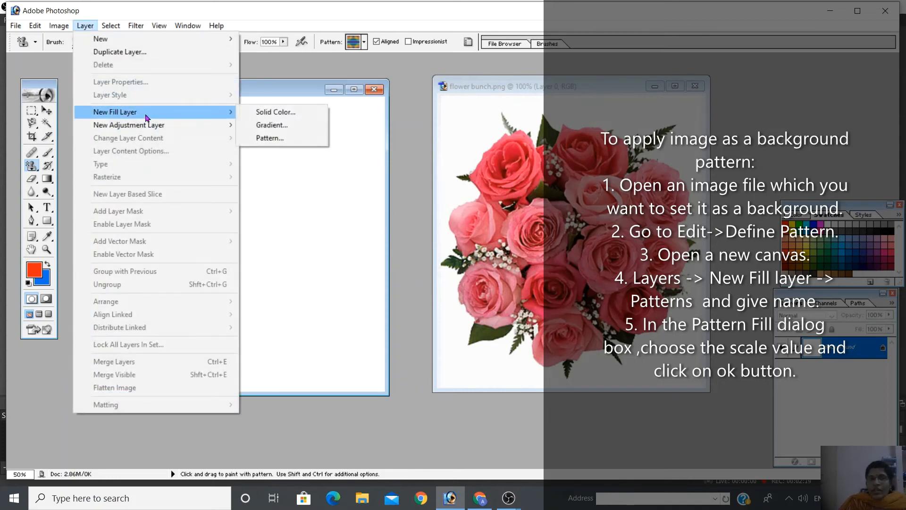
{"action": "left_click", "coordinate": [266, 141]}
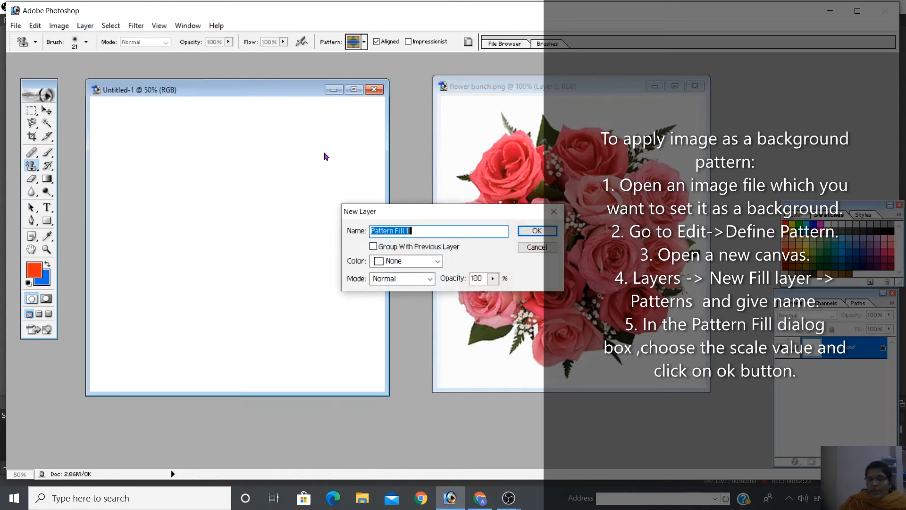
{"action": "left_click", "coordinate": [427, 228]}
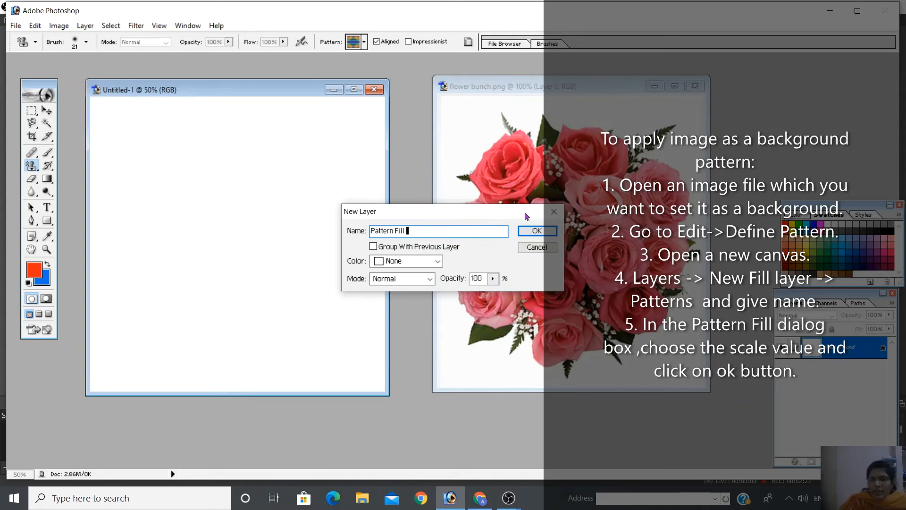
{"action": "left_click", "coordinate": [530, 231]}
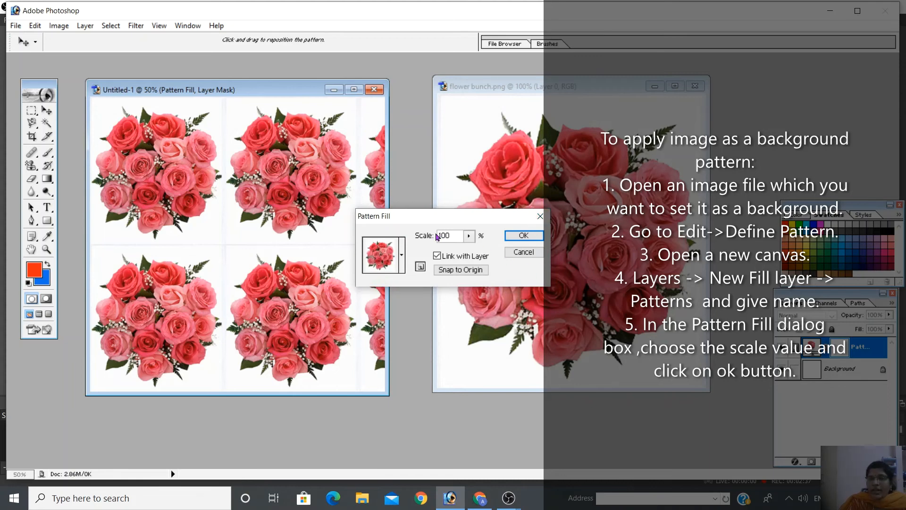
Set the rose bouquet pattern's scale to 15% and apply the fill
{"action": "left_click", "coordinate": [470, 237]}
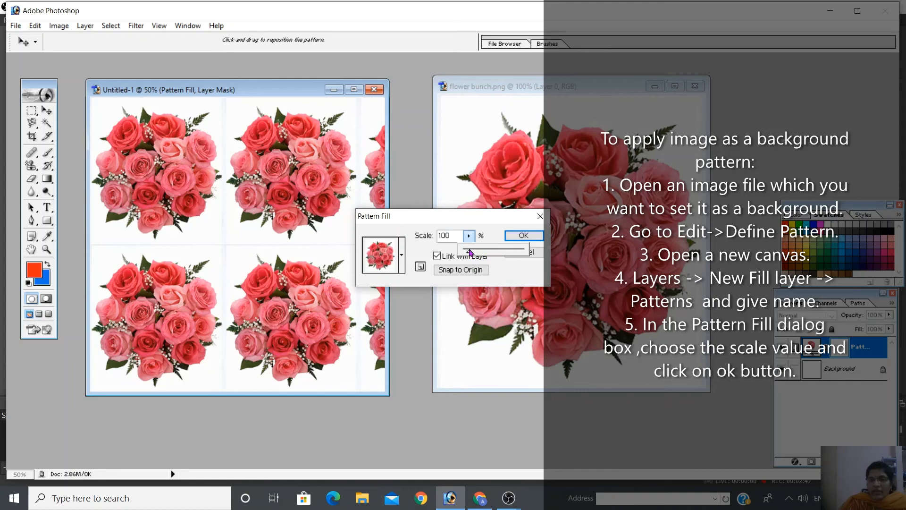
{"action": "mouse_move", "coordinate": [470, 253]}
{"action": "left_mouse_down"}
{"action": "mouse_move", "coordinate": [479, 252]}
{"action": "mouse_move", "coordinate": [467, 255]}
{"action": "left_mouse_up"}
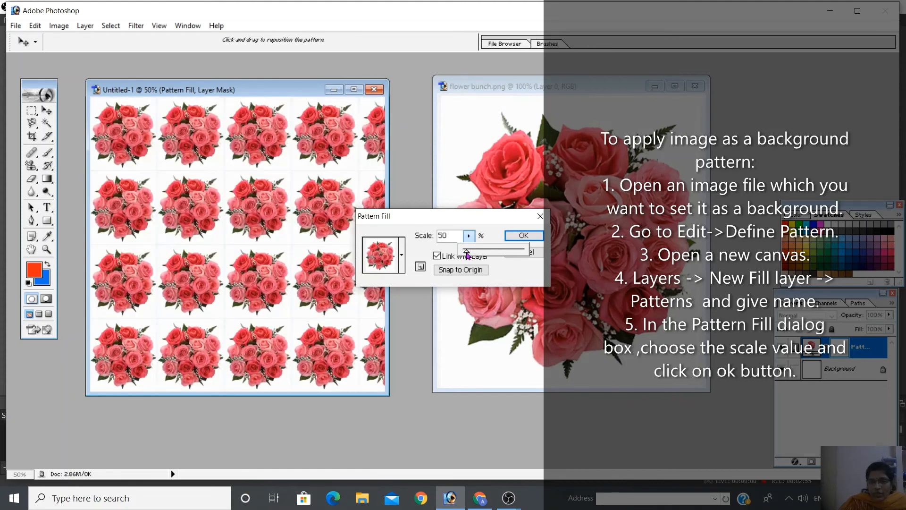
{"action": "left_click", "coordinate": [449, 231]}
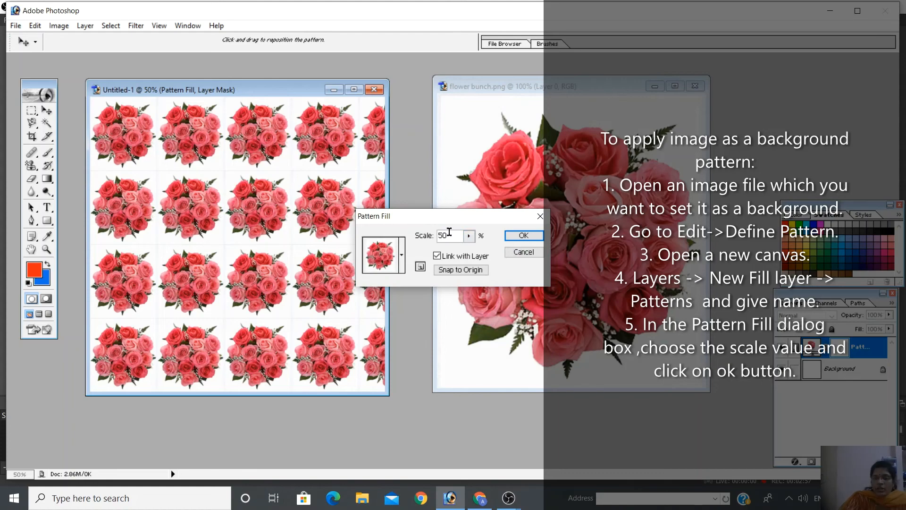
{"action": "key", "text": "BackSpace"}
{"action": "key", "text": "BackSpace"}
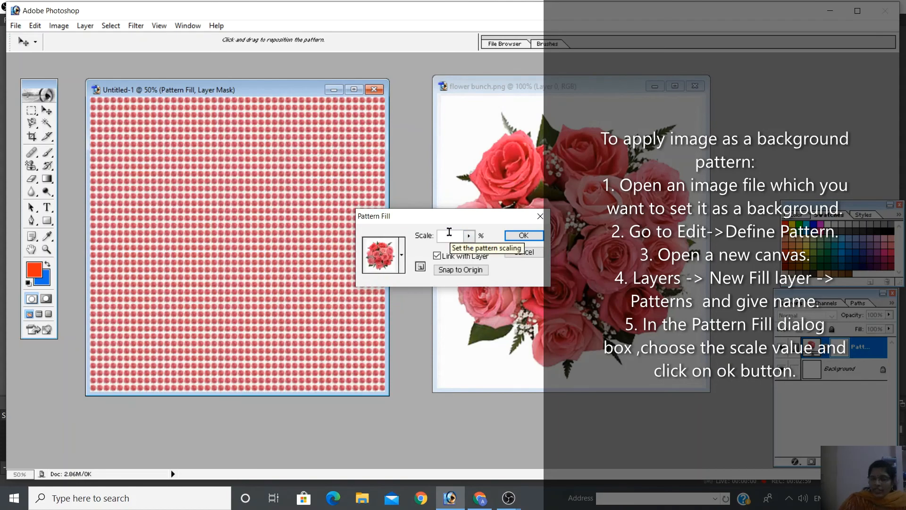
{"action": "type", "text": "15"}
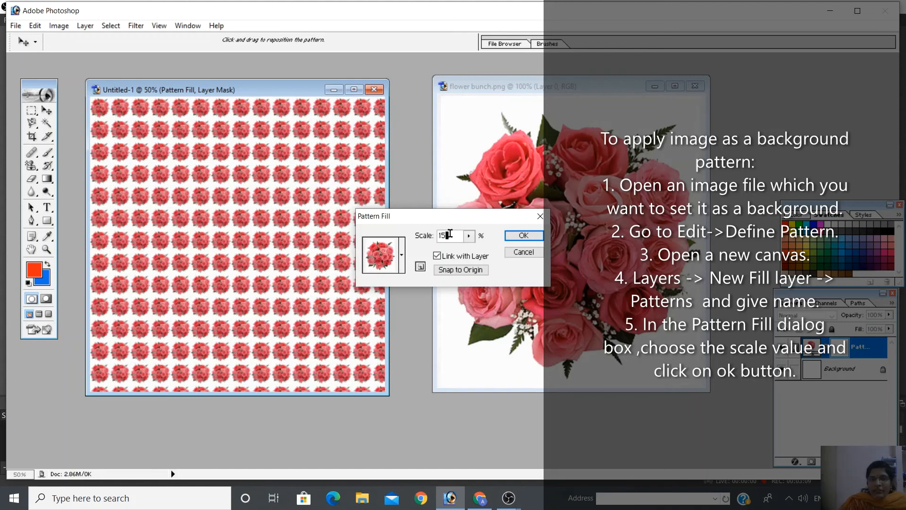
{"action": "left_click", "coordinate": [517, 236]}
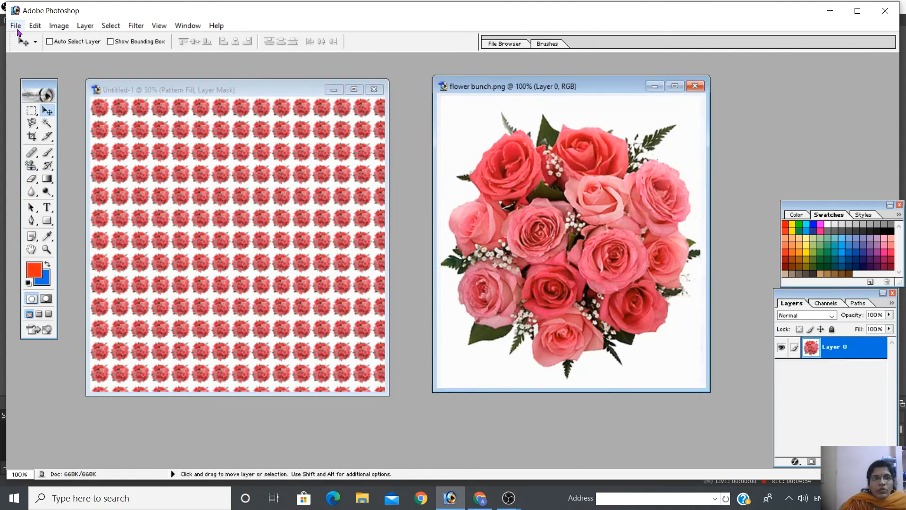
Open penguin.png from the Pictures folder and move its window aside to uncover the rose-patterned canvas
{"action": "left_click", "coordinate": [16, 26]}
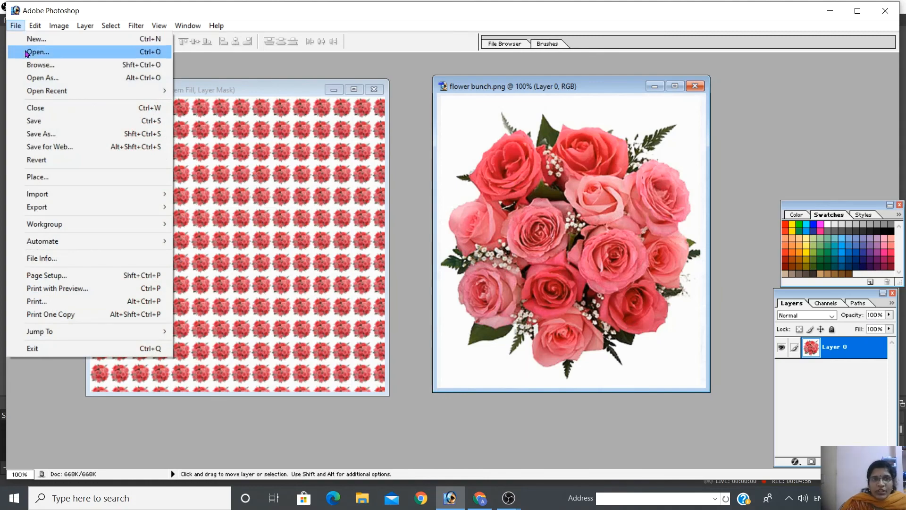
{"action": "left_click", "coordinate": [27, 53]}
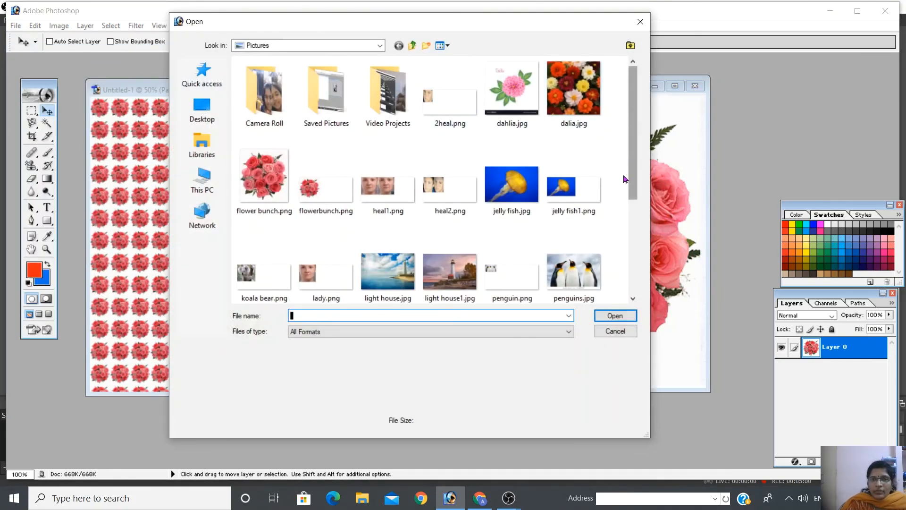
{"action": "scroll", "coordinate": [624, 178], "scroll_direction": "down", "scroll_amount": 5}
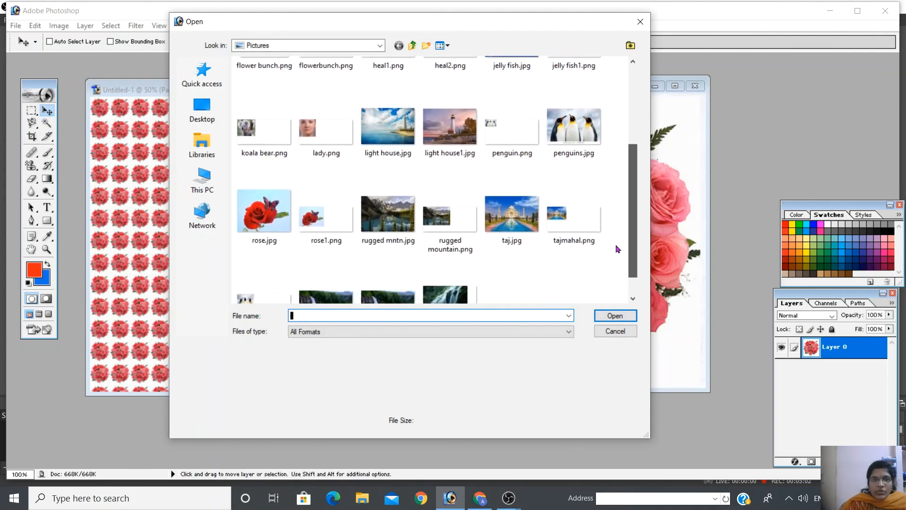
{"action": "left_click", "coordinate": [515, 139]}
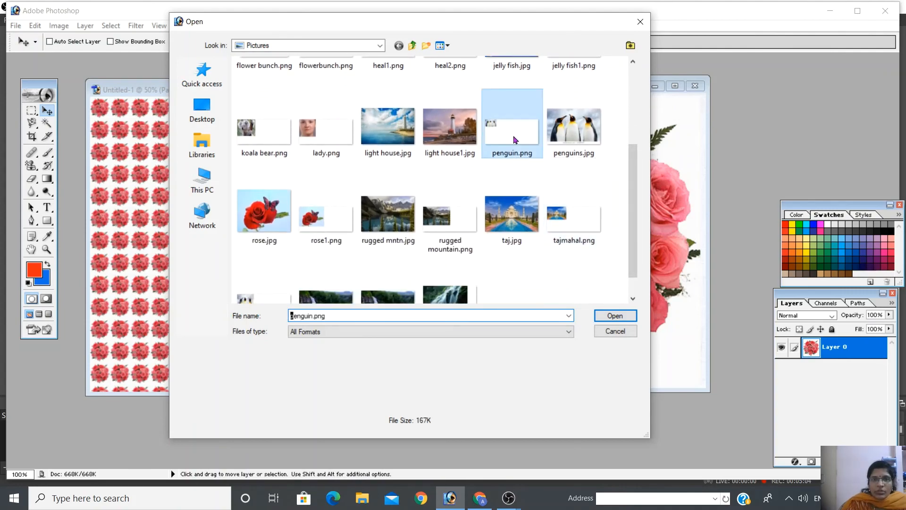
{"action": "double_click", "coordinate": [514, 136]}
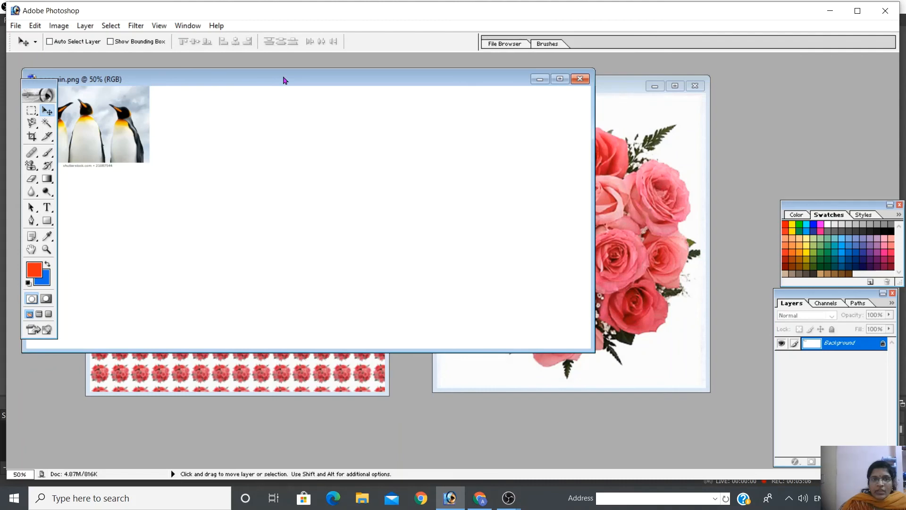
{"action": "left_click_drag", "start_coordinate": [283, 80], "coordinate": [655, 117]}
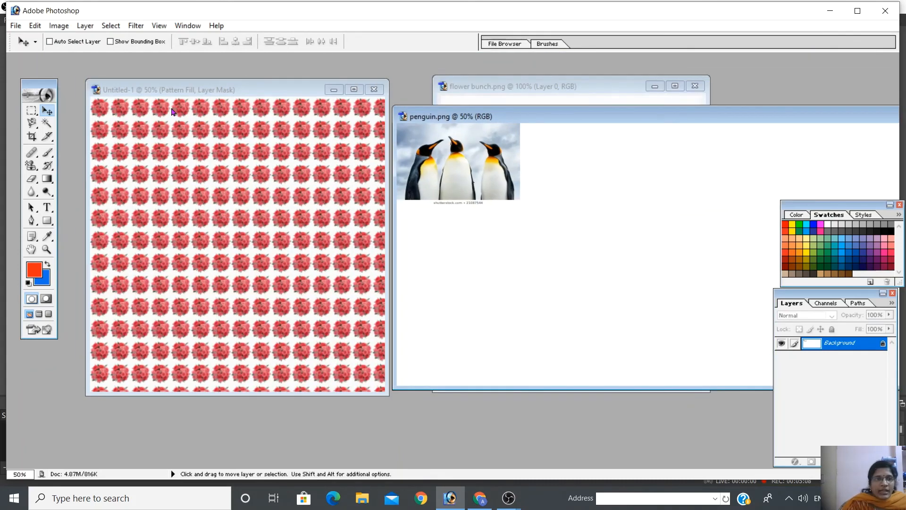
Select the three-penguin picture with a rectangular marquee and place a copy of it near the middle of the rose-patterned canvas
{"action": "left_click", "coordinate": [33, 113]}
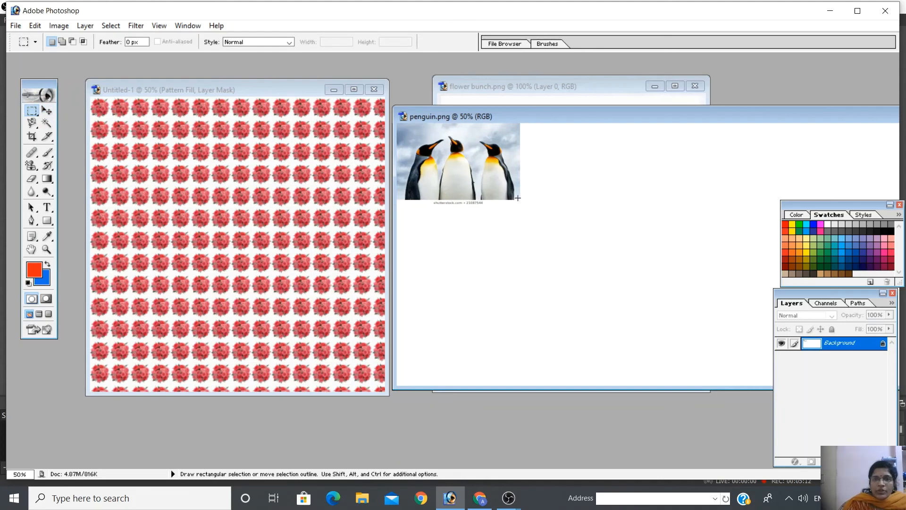
{"action": "left_click_drag", "start_coordinate": [495, 173], "coordinate": [392, 127]}
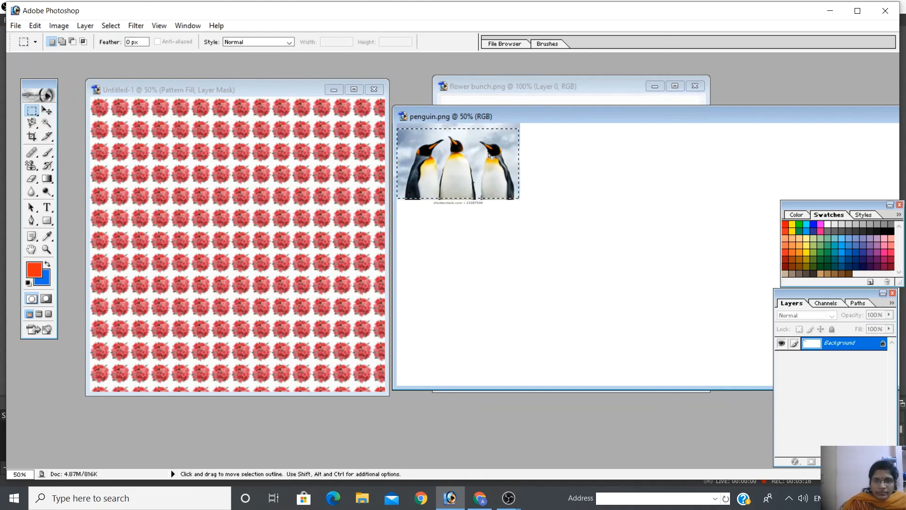
{"action": "left_click_drag", "start_coordinate": [488, 153], "coordinate": [230, 201]}
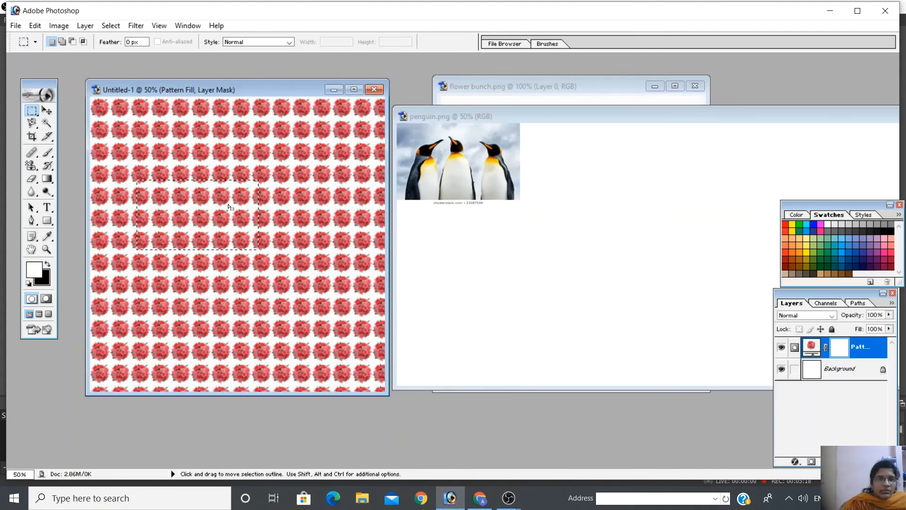
{"action": "left_click", "coordinate": [46, 109]}
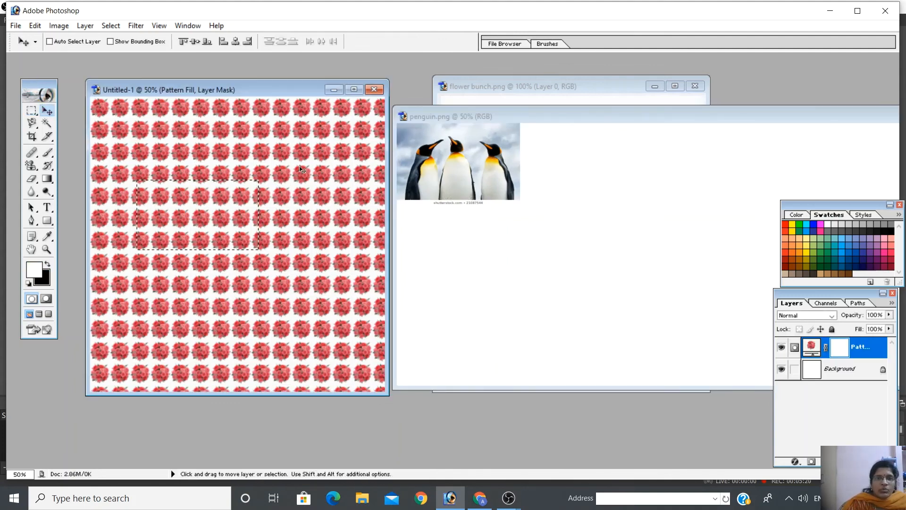
{"action": "left_click", "coordinate": [435, 152]}
{"action": "left_click_drag", "start_coordinate": [434, 152], "coordinate": [227, 231]}
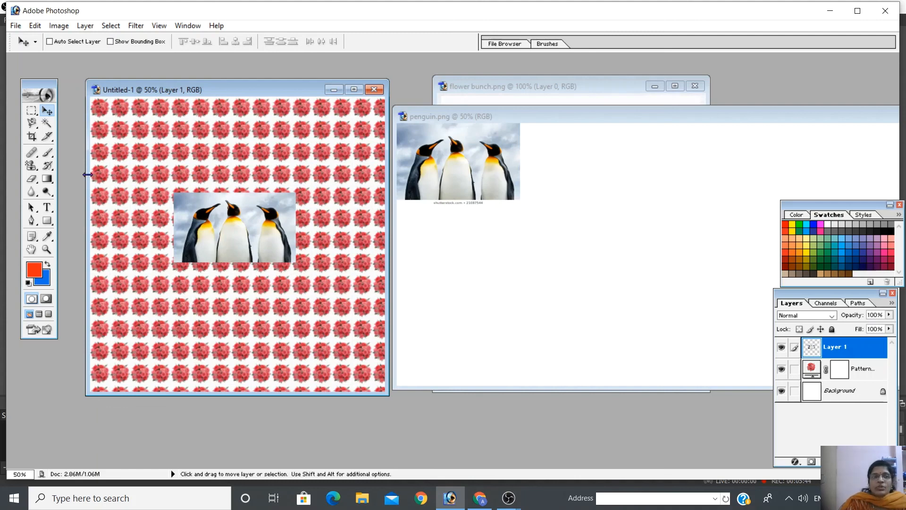
{"action": "left_click", "coordinate": [33, 170]}
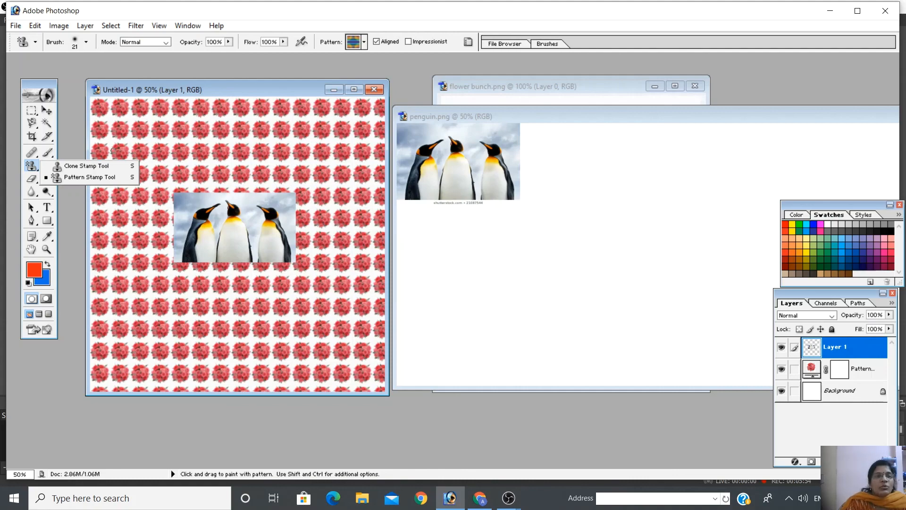
{"action": "left_click", "coordinate": [114, 151]}
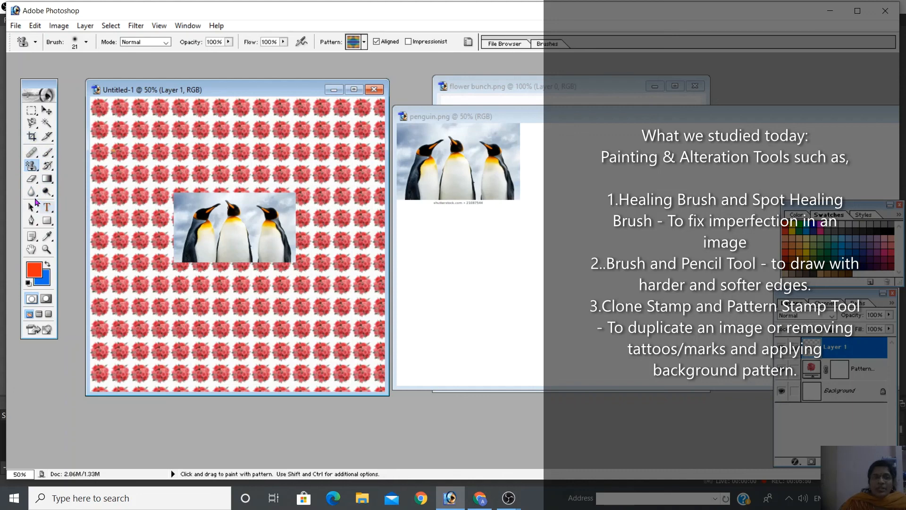
{"action": "left_click", "coordinate": [32, 153]}
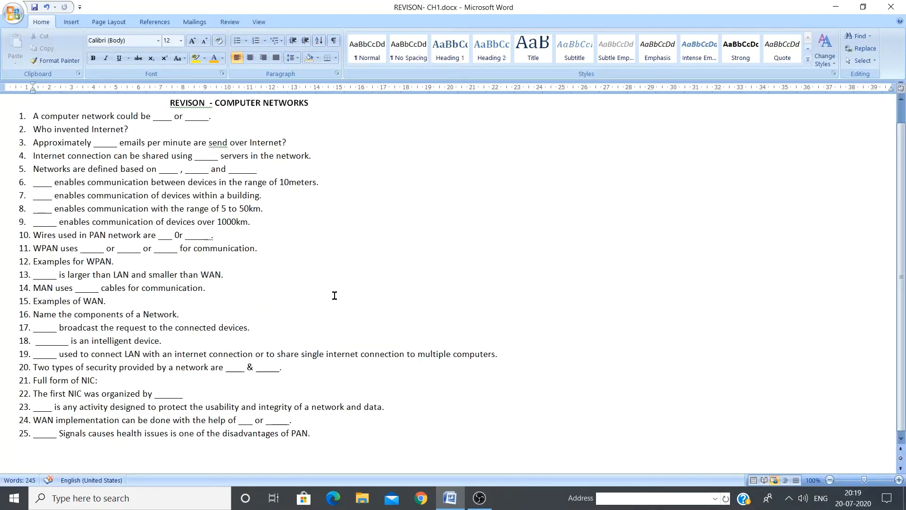
{"action": "left_click", "coordinate": [215, 267]}
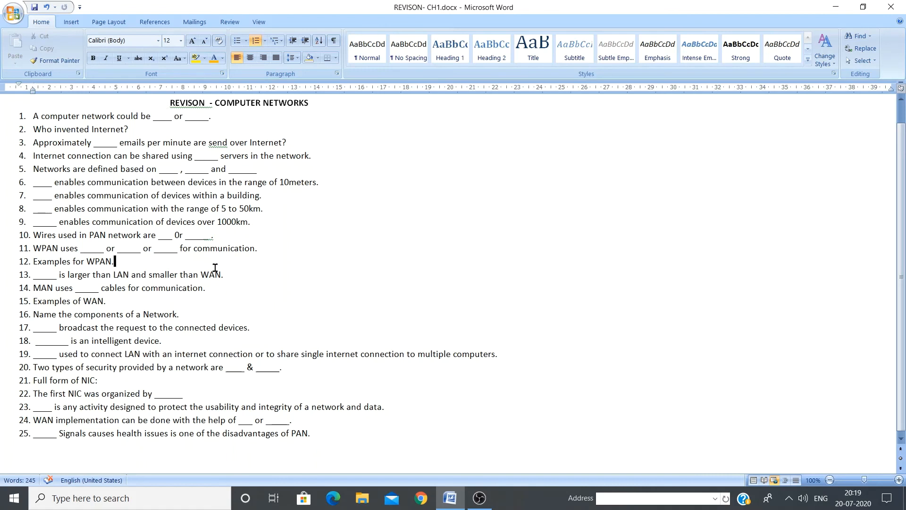